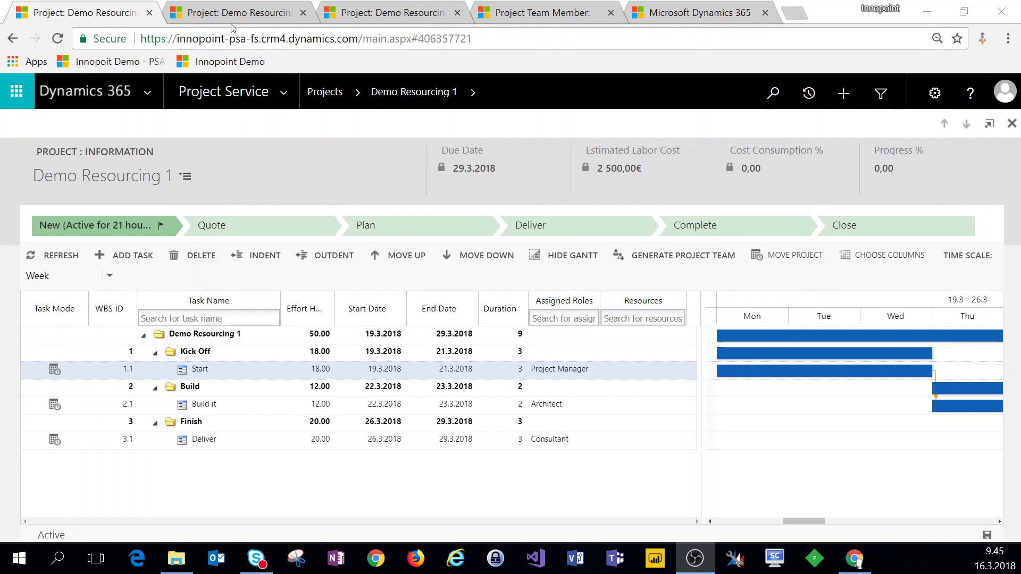
- Set the Start task's effort to 17 hours in the work breakdown structure, save the change, and refresh the project estimates
click(473, 93)
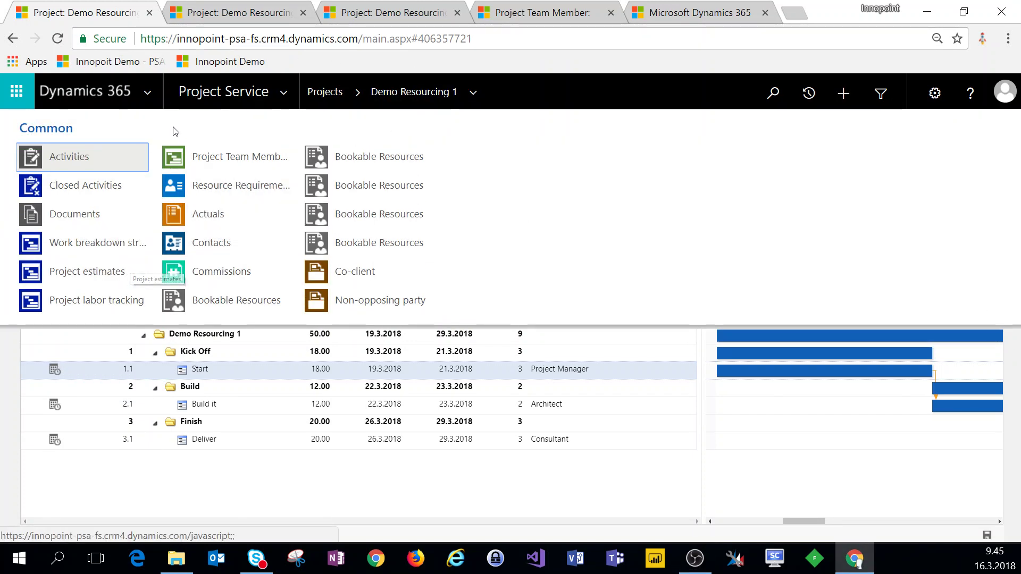
click(236, 10)
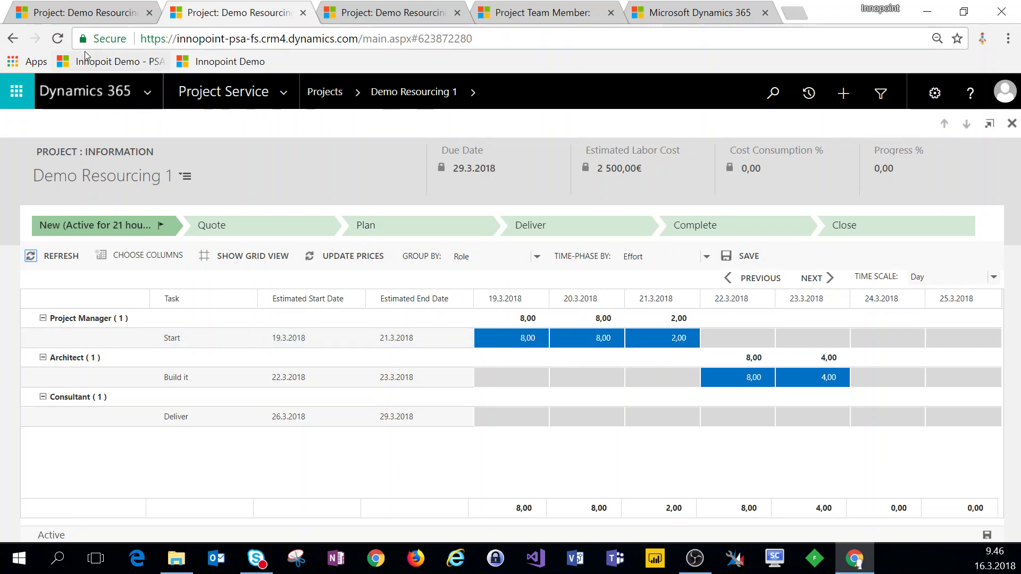
click(88, 13)
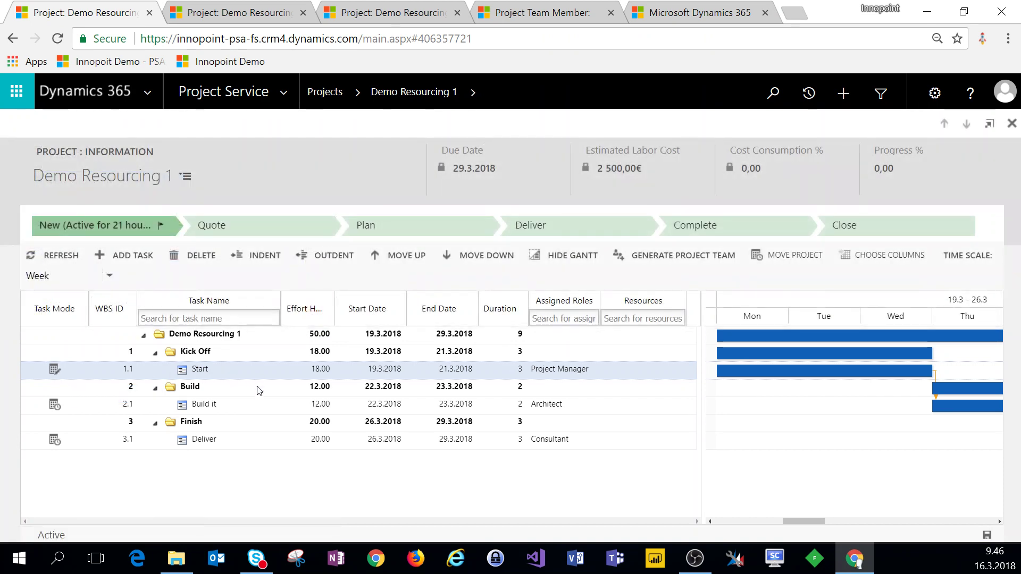
click(326, 376)
click(326, 374)
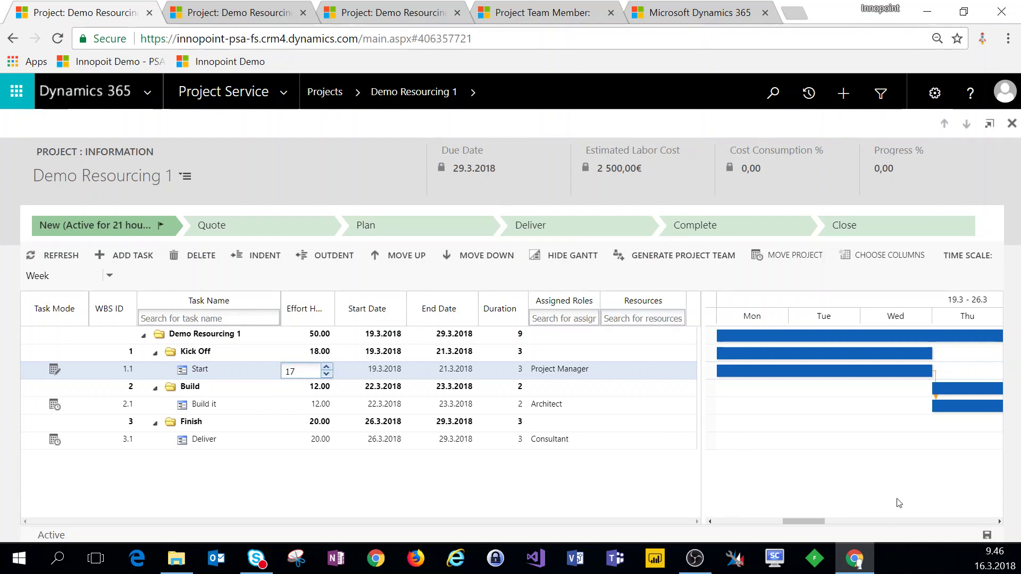
click(987, 536)
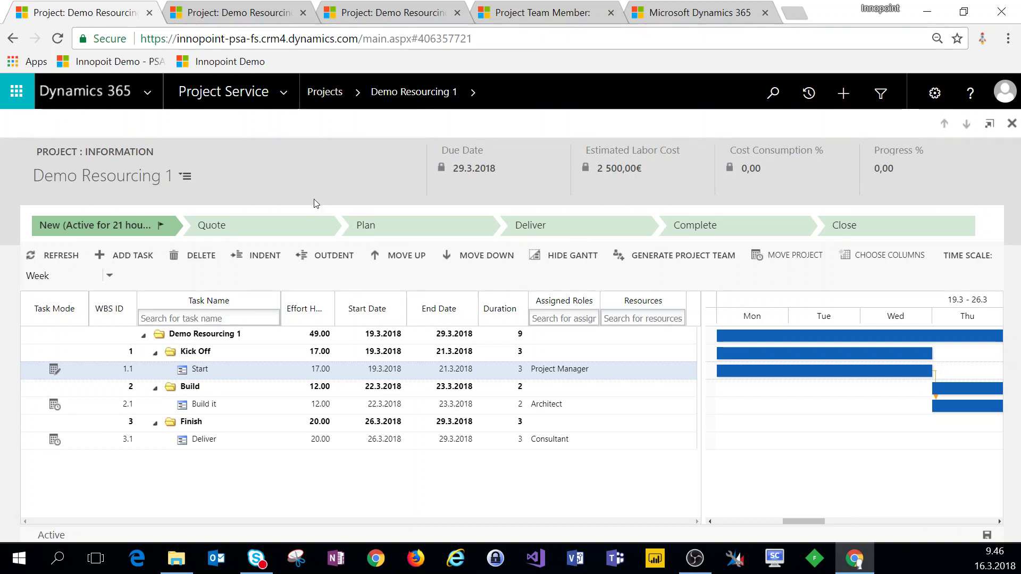
click(271, 7)
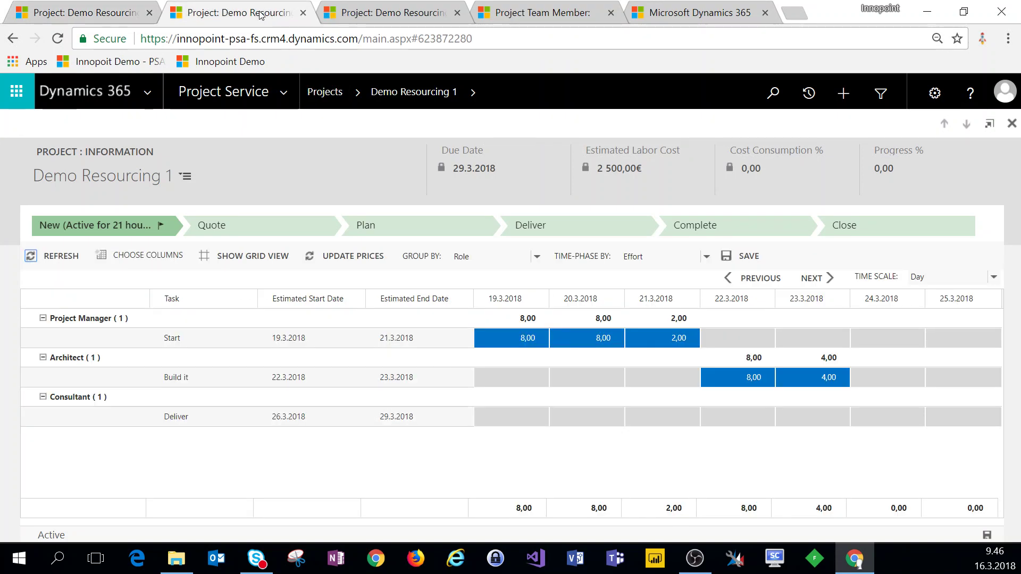
click(42, 260)
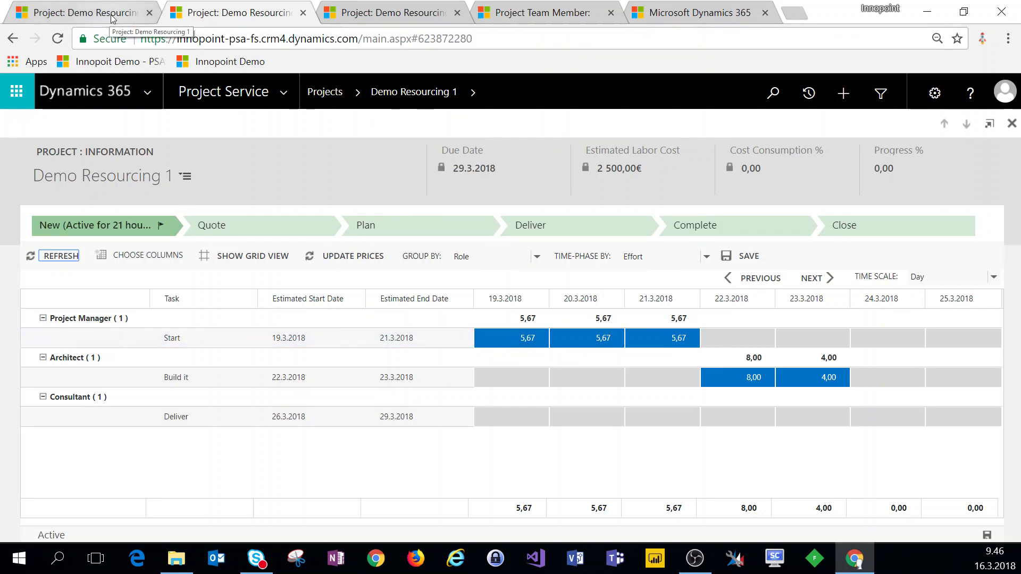
- Generate the project team from the work breakdown structure of Demo Resourcing 1, replacing any unassigned generic resources
click(134, 15)
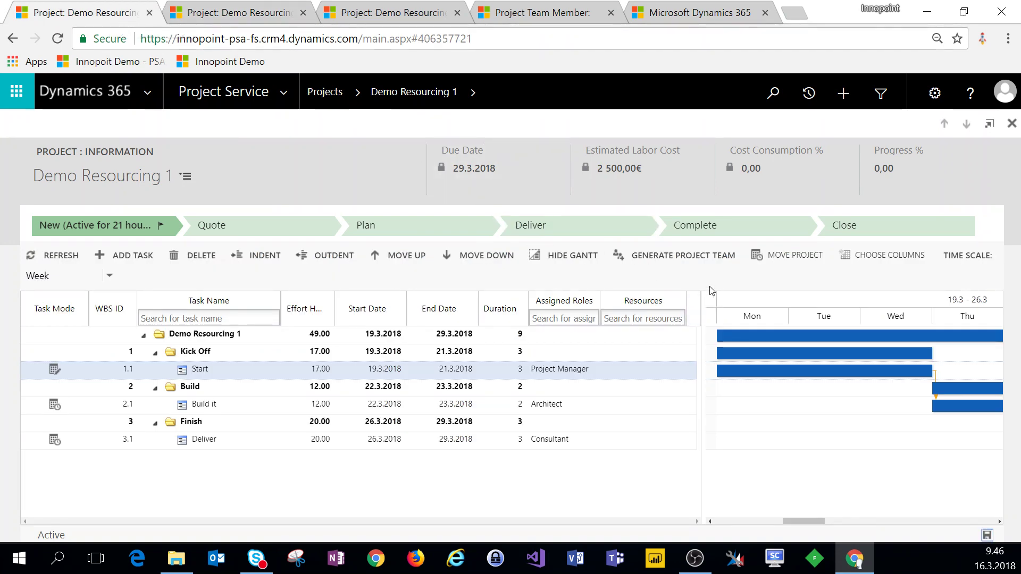
click(693, 255)
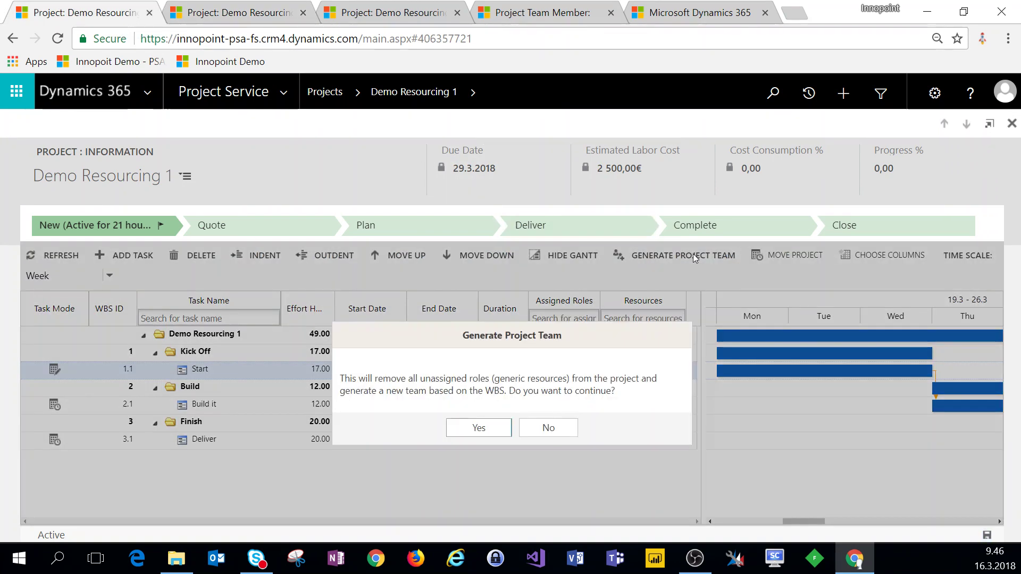
click(499, 432)
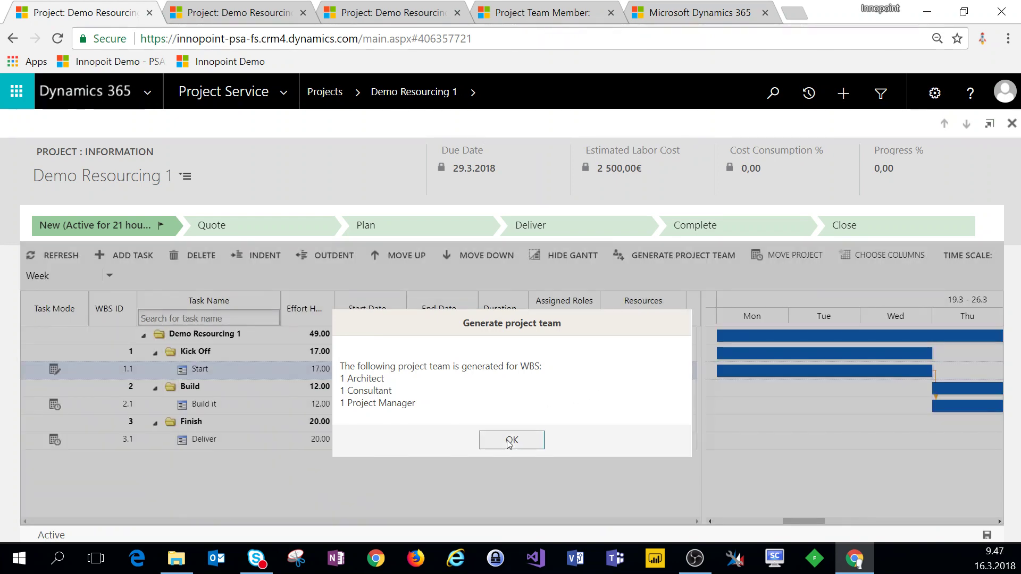
click(509, 444)
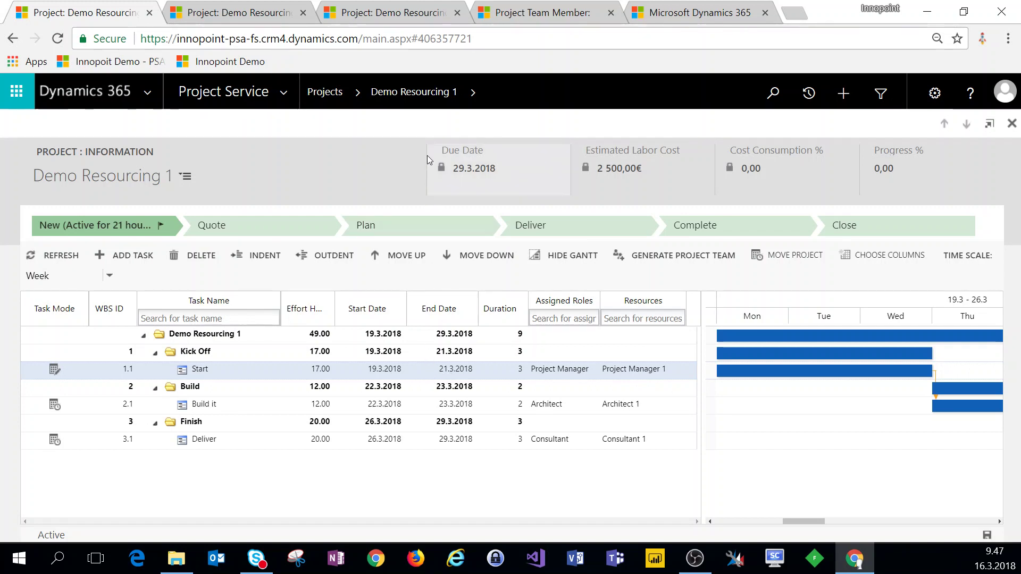
- Refresh the project's resource requirements and open the Project Manager requirement to examine its details
click(407, 13)
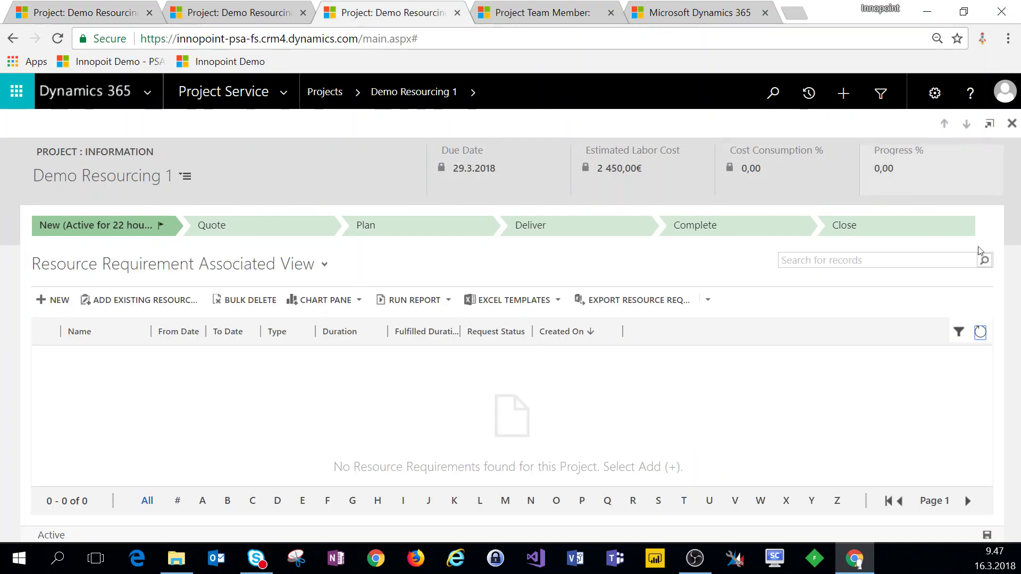
click(979, 333)
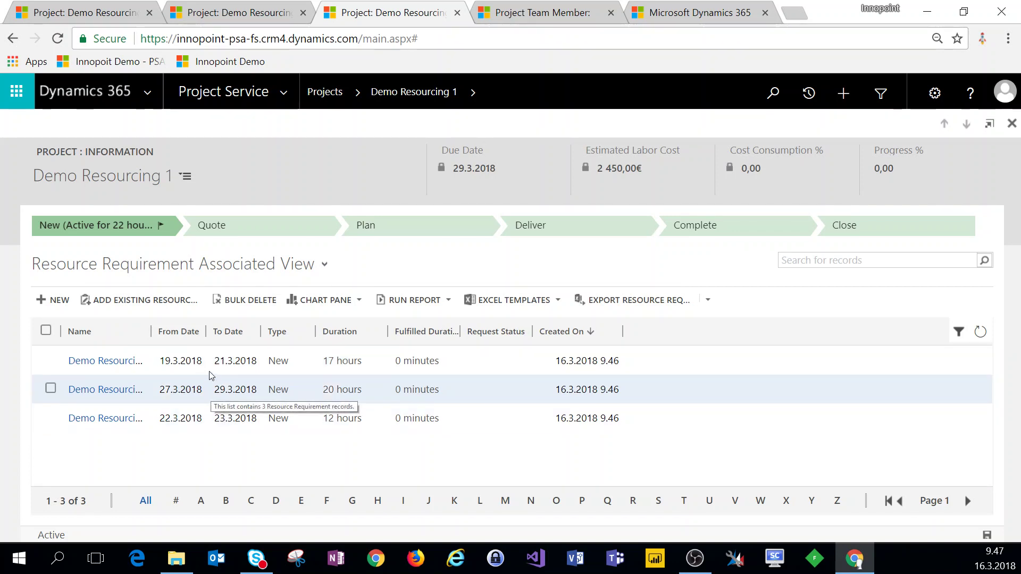
double_click(351, 360)
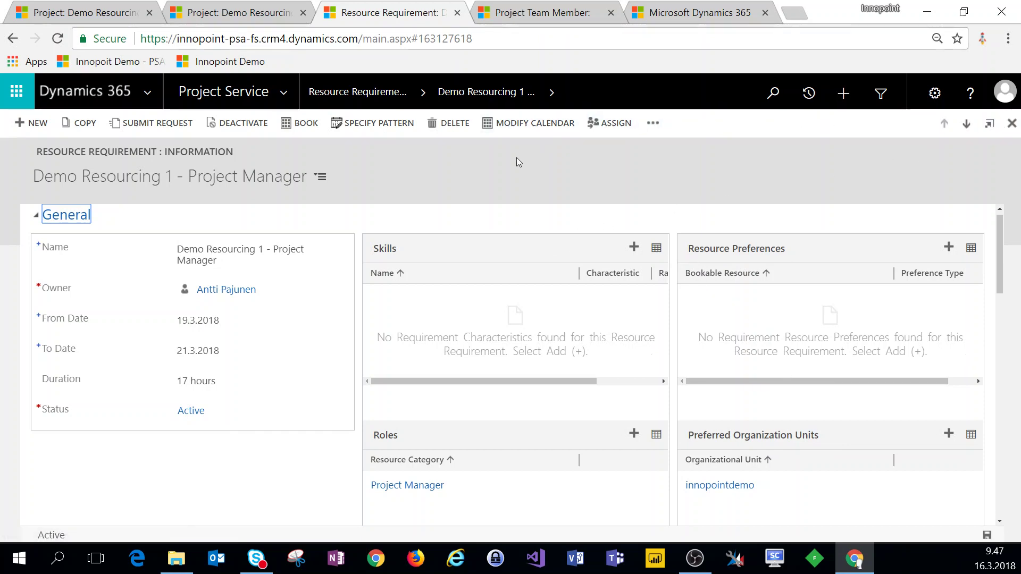
- Refresh the project team members list and compare it with the project estimates and the work breakdown structure
click(525, 14)
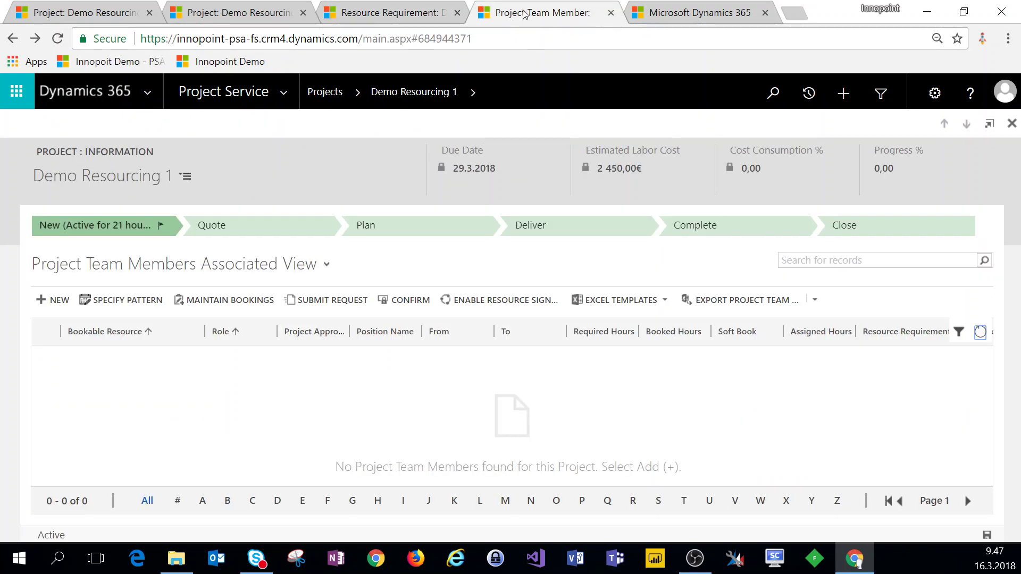
click(980, 333)
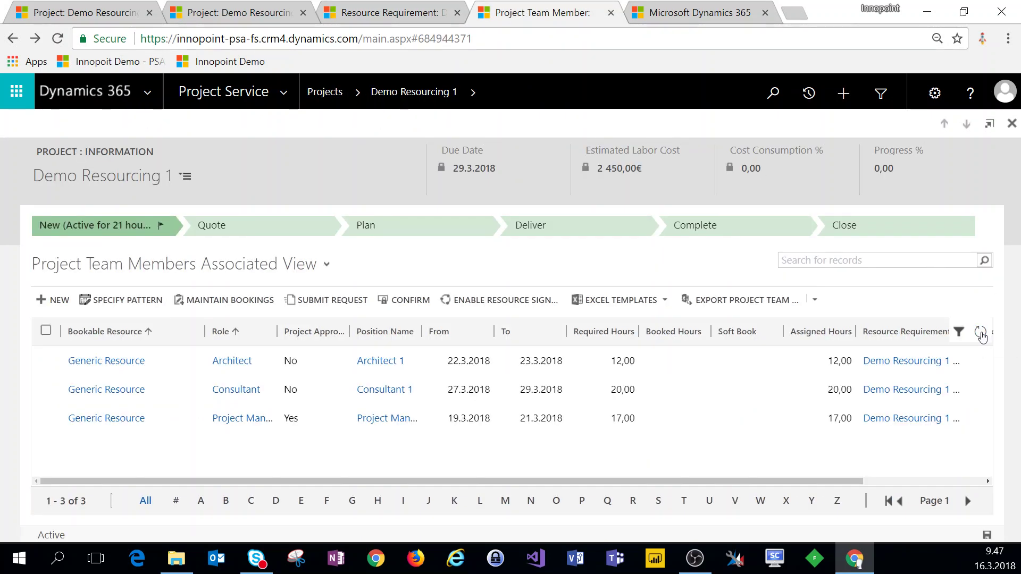
key(ctrl+2)
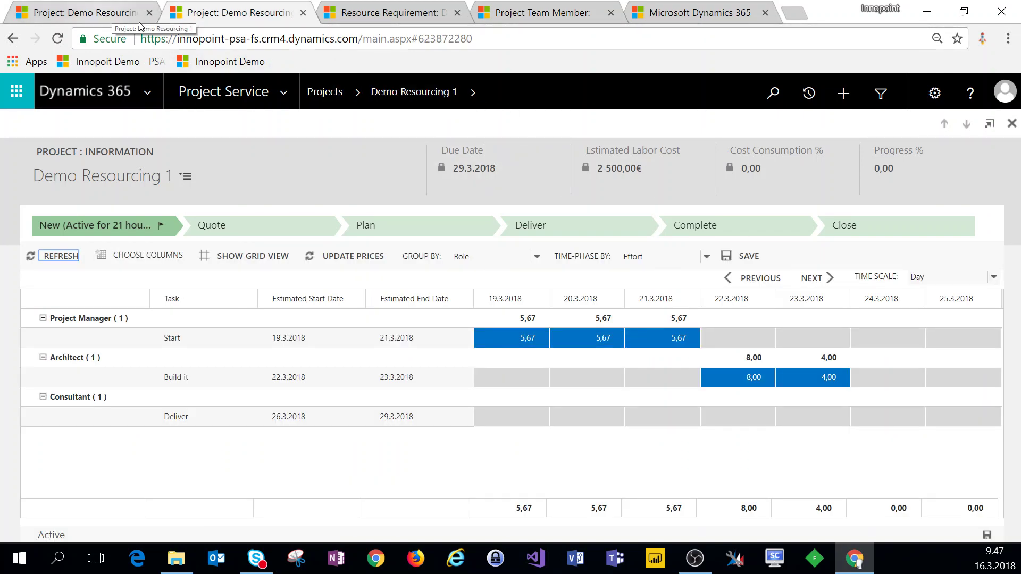
key(ctrl+1)
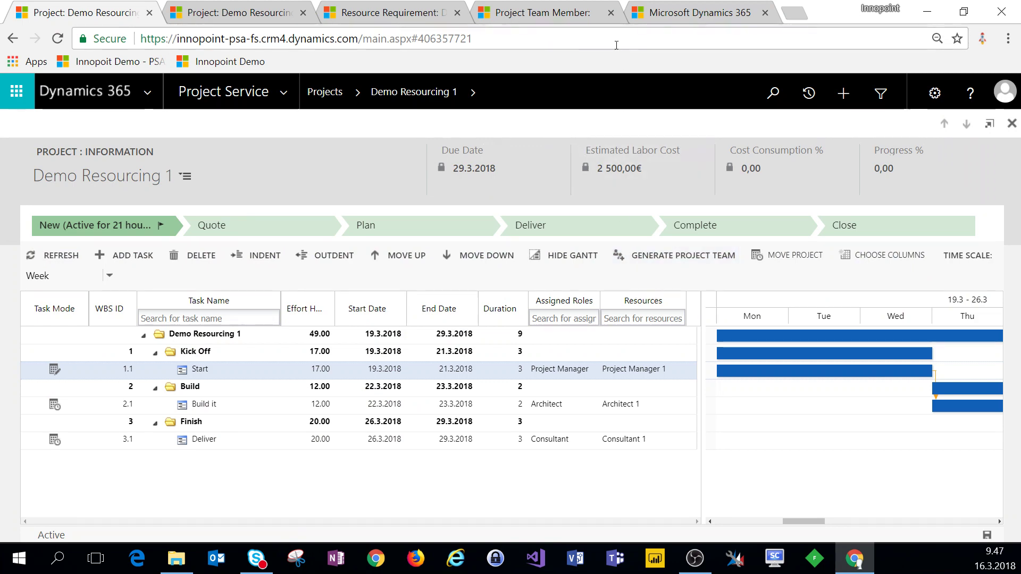
click(543, 19)
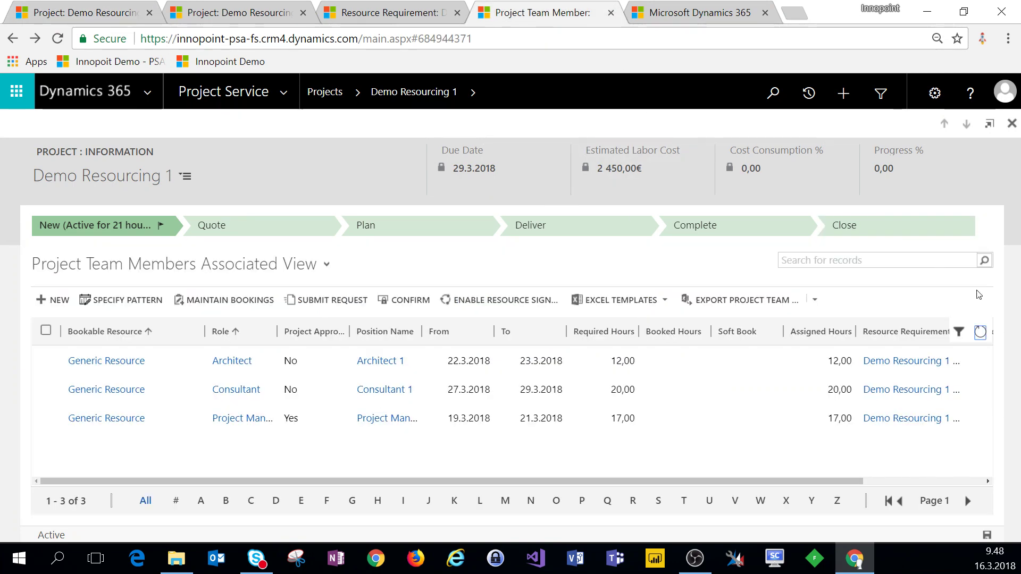
click(981, 333)
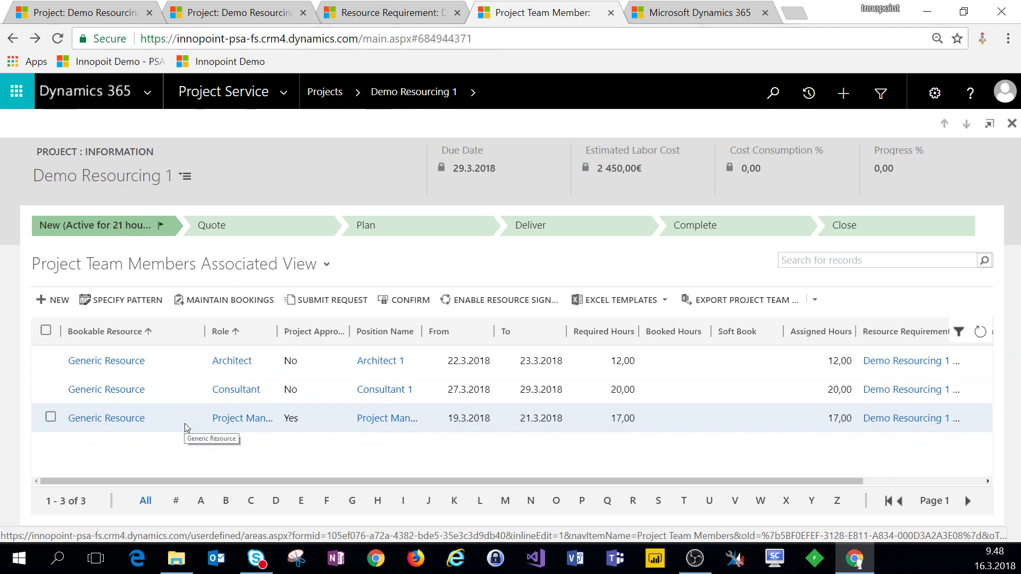
- Select the Project Manager generic resource, check its daily effort in the estimates, and open its requirement pattern with Specify Pattern
click(186, 421)
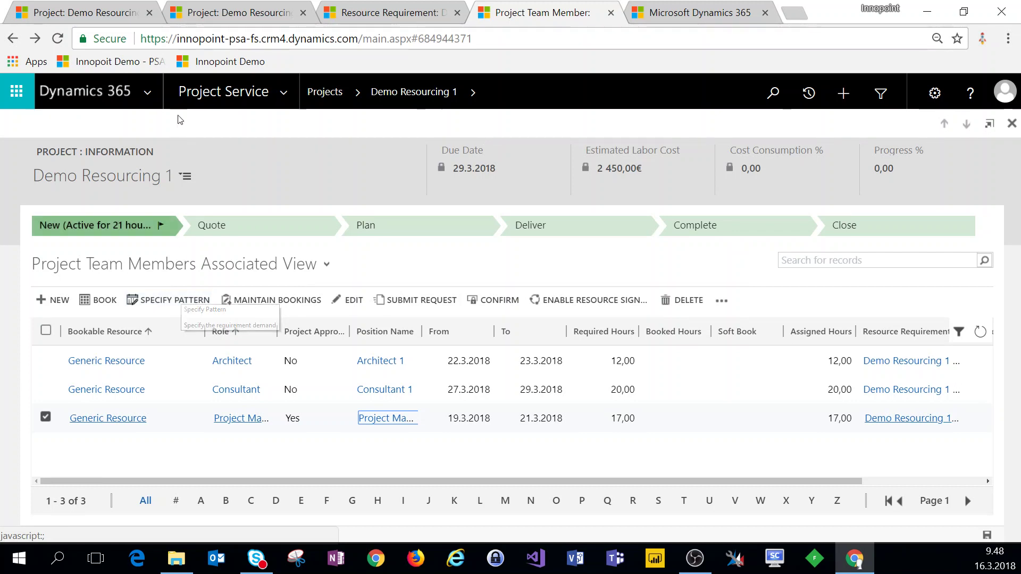
click(233, 13)
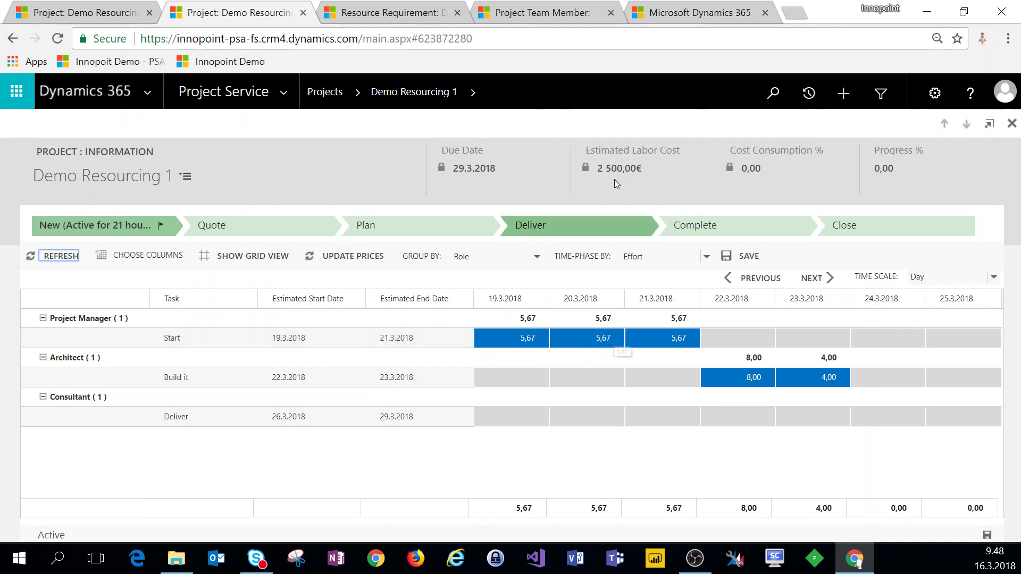
click(549, 12)
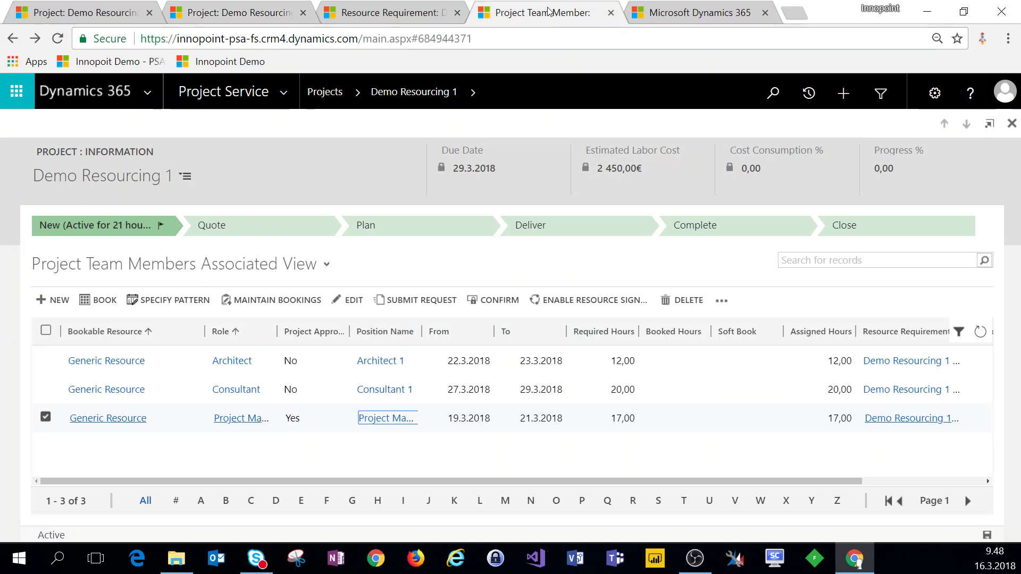
click(190, 301)
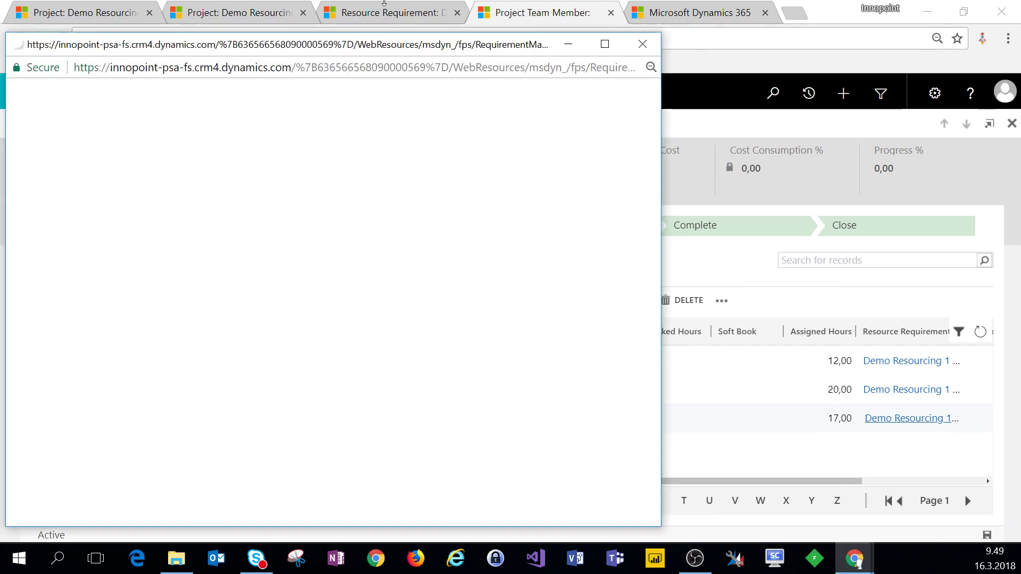
drag(413, 48, 584, 20)
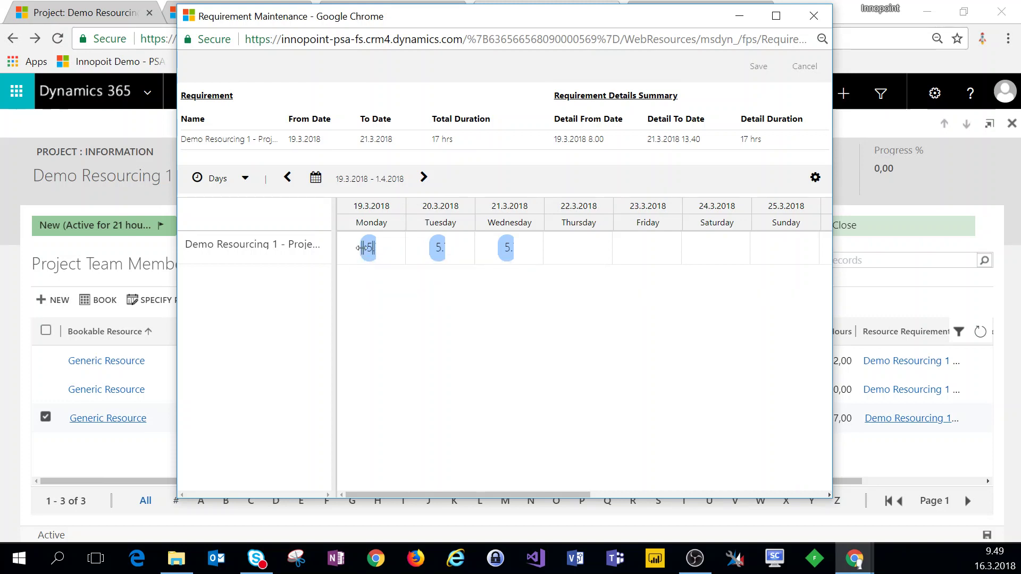
- Set the Project Manager requirement detail for 19.3.2018 to 5 h 0 min, ending at 1:00 PM, and save it, accepting the parent requirement update
mouse_move(372, 254)
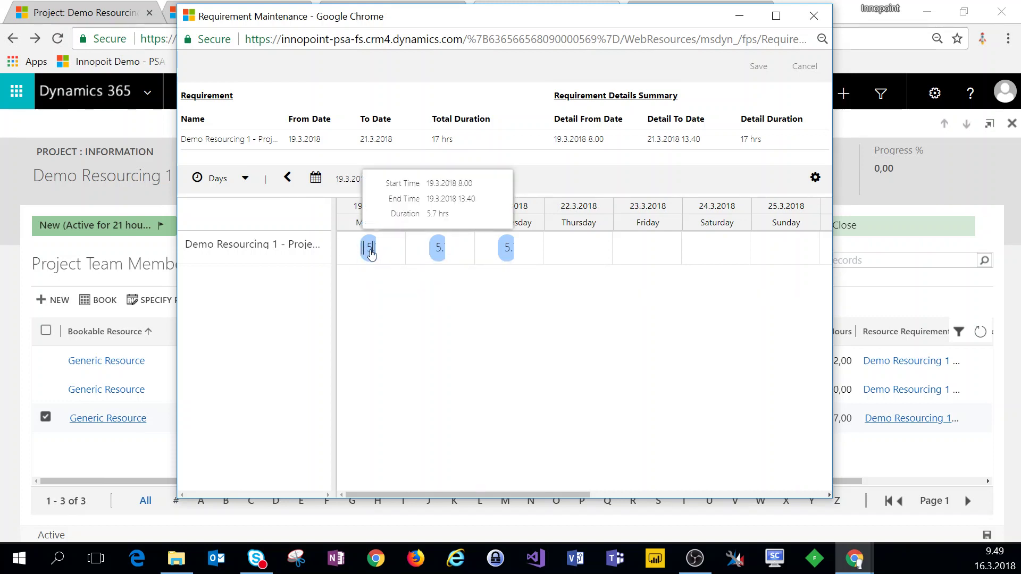
click(371, 254)
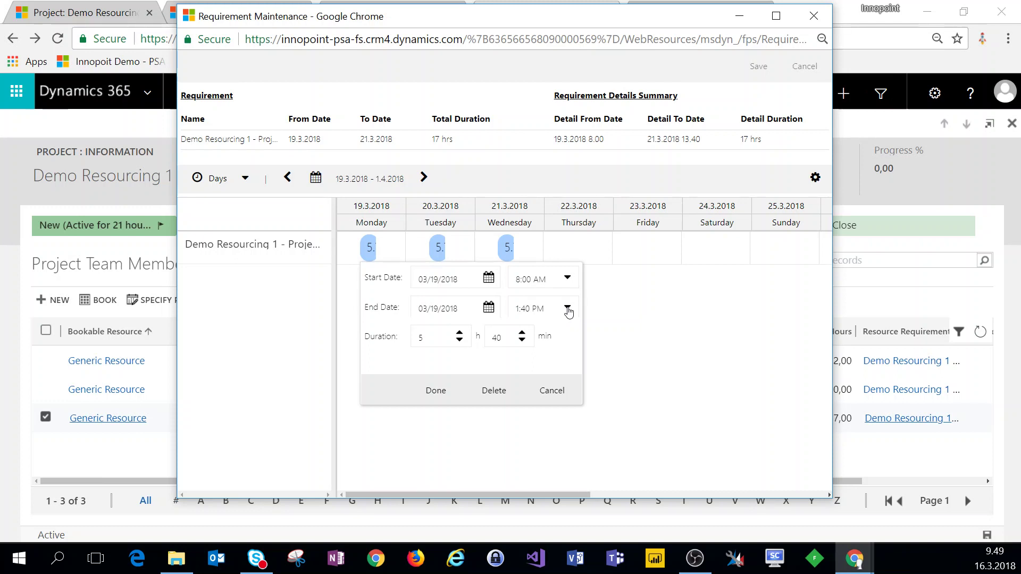
double_click(500, 338)
key(Tab)
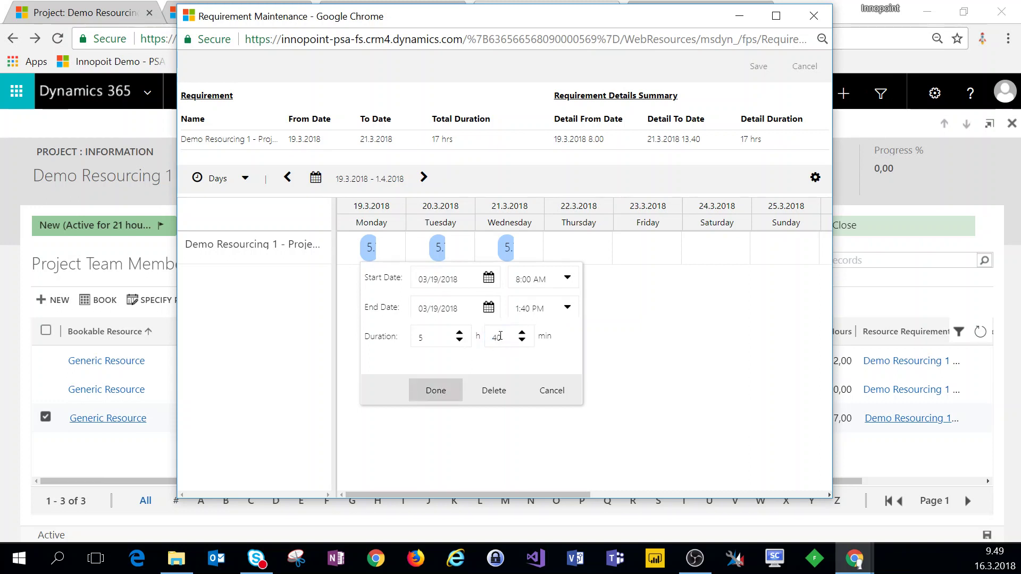
double_click(500, 336)
text(5)
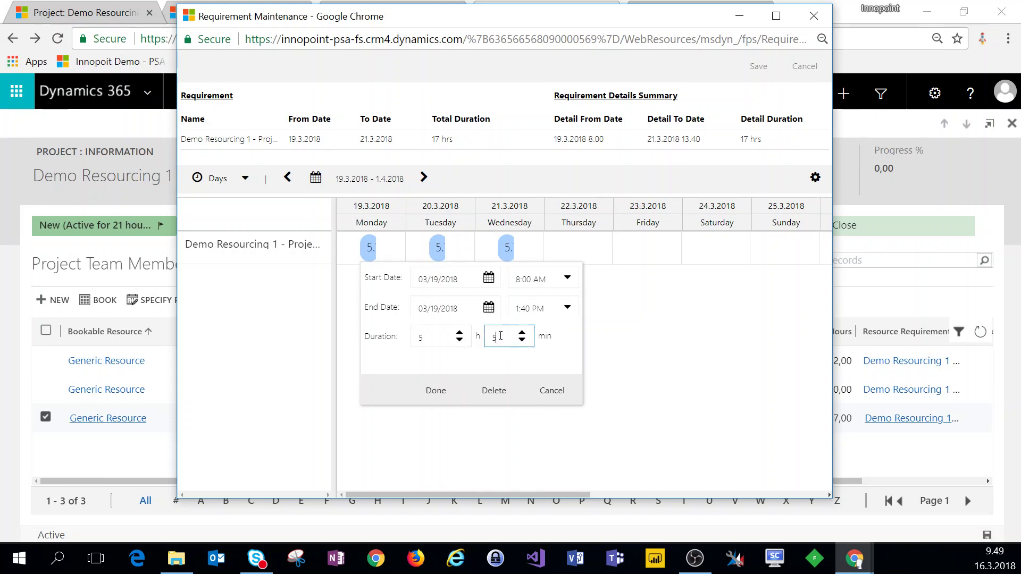
key(BackSpace)
click(568, 308)
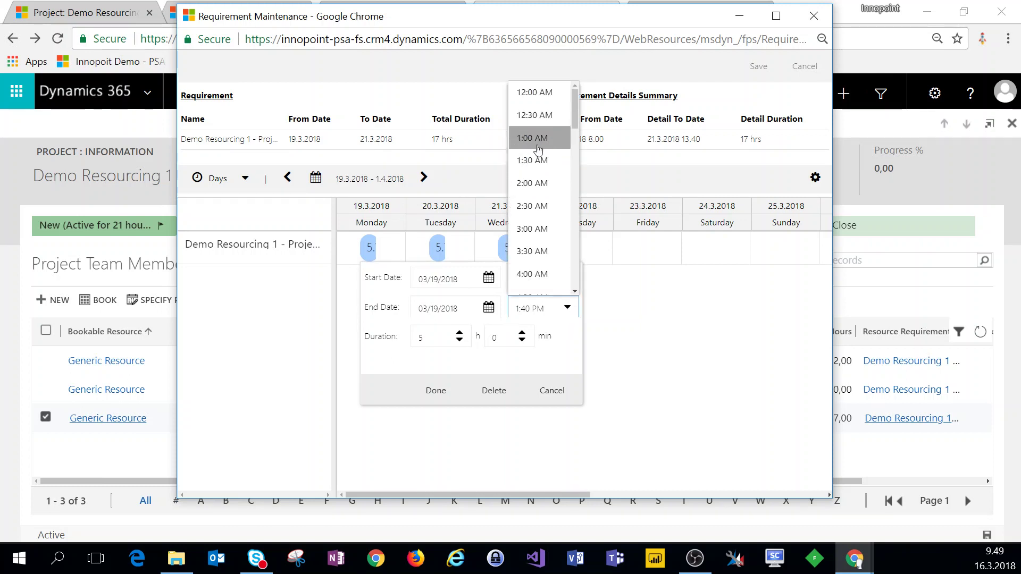
drag(575, 112, 584, 209)
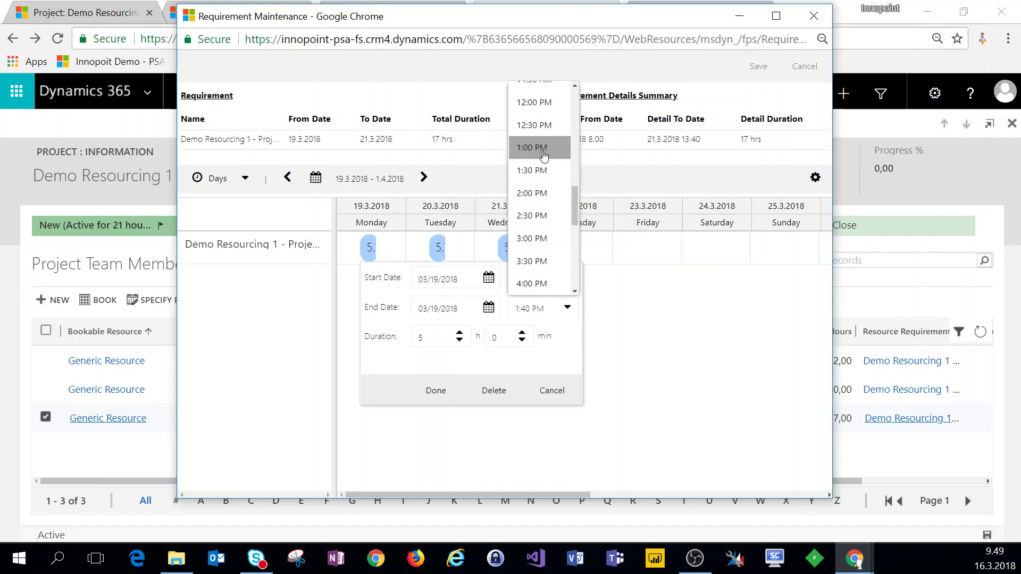
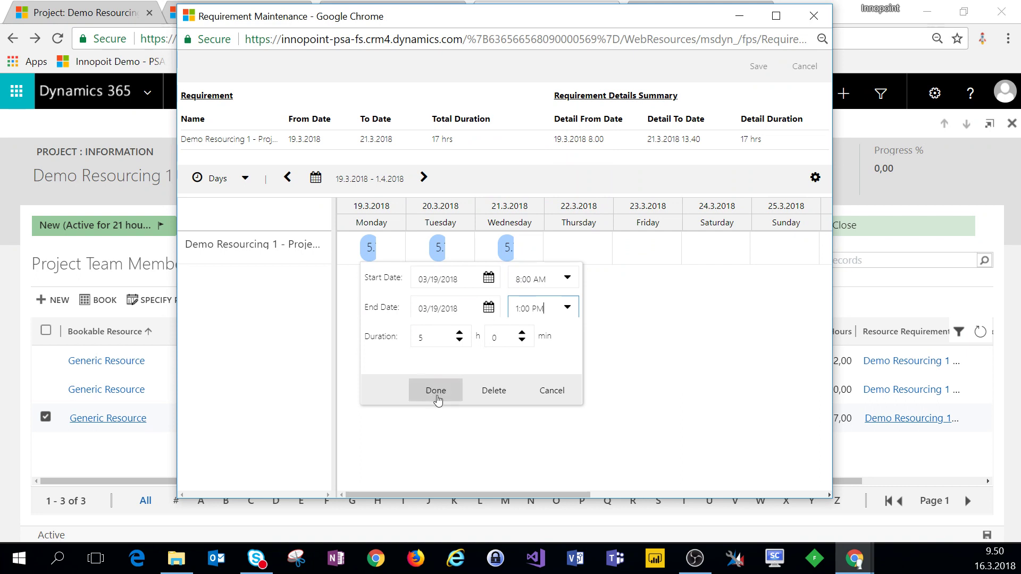
click(437, 393)
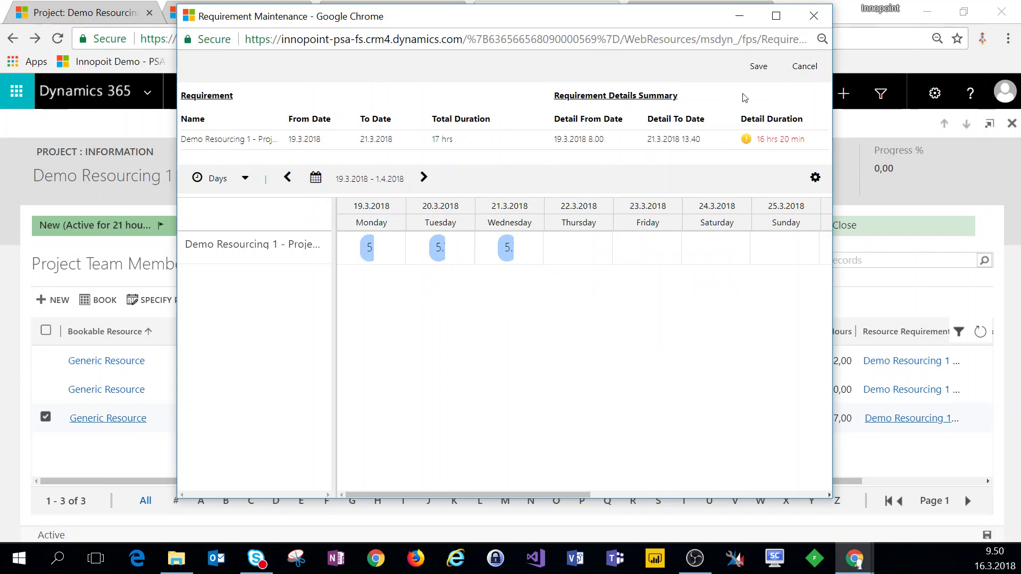
click(760, 67)
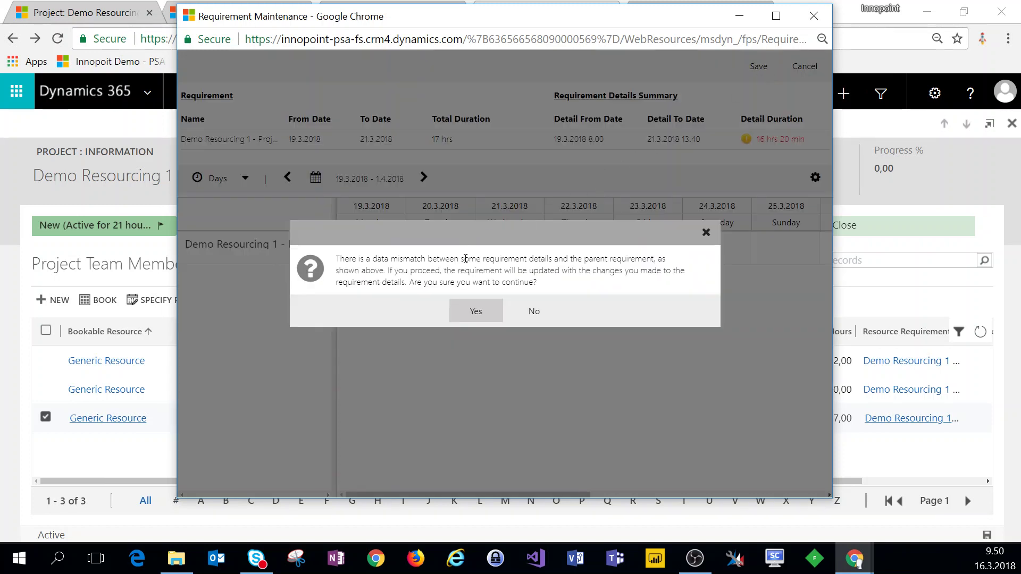
click(481, 315)
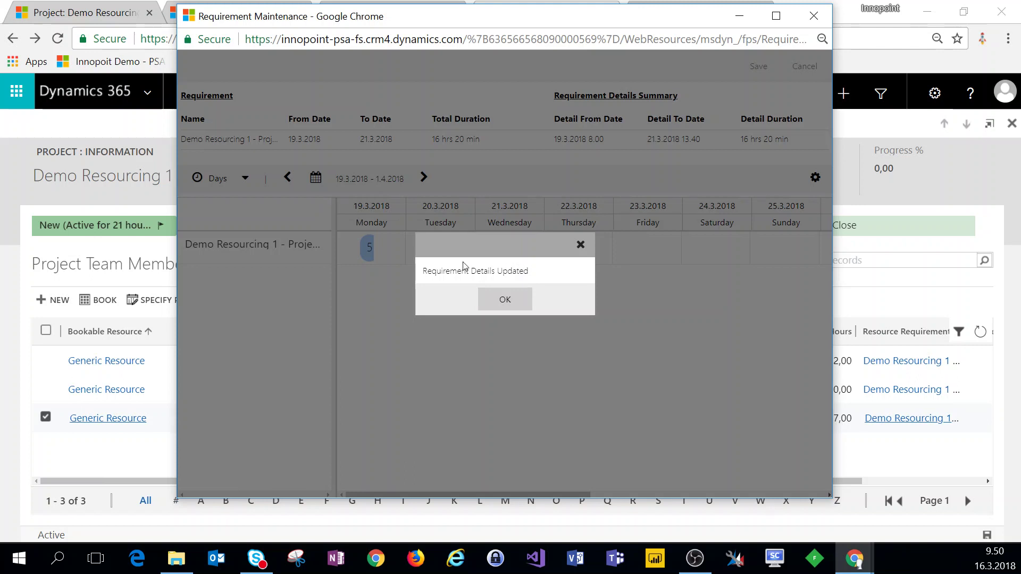
- Close the updated requirement pattern and open booking for the Project Manager generic resource, showing the maximized Schedule Board by Days
click(506, 300)
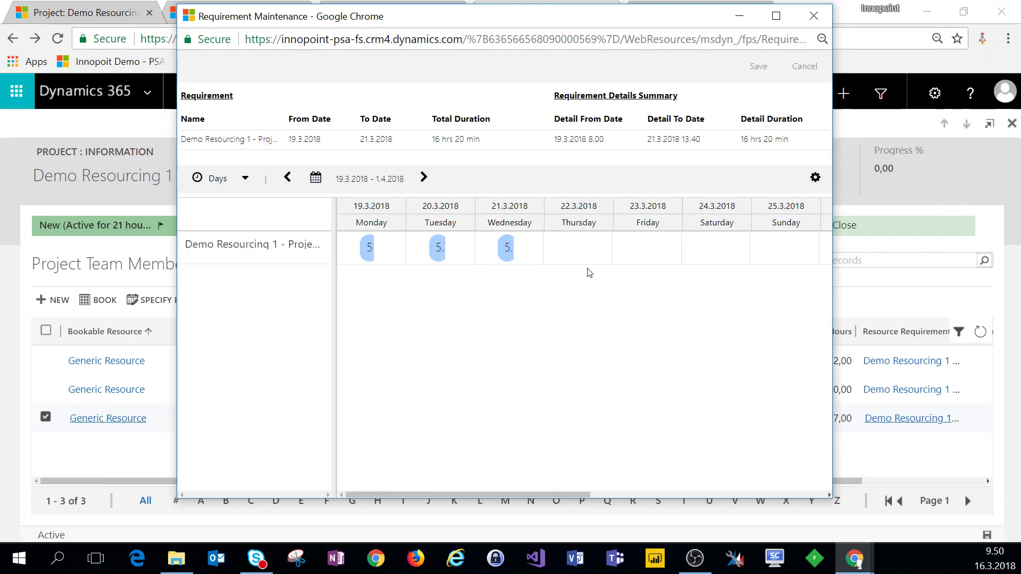
click(813, 16)
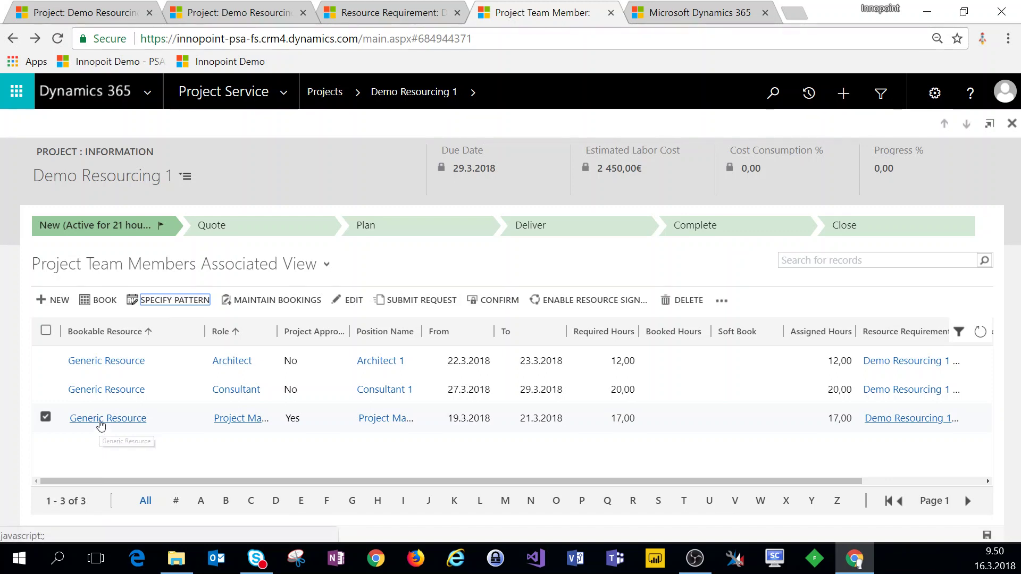
click(99, 300)
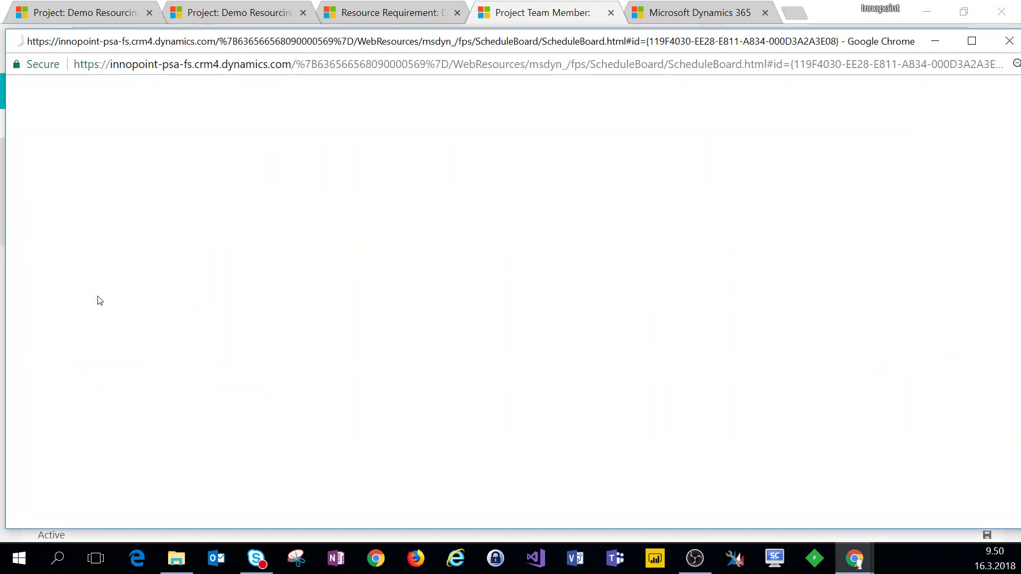
drag(585, 41, 582, 36)
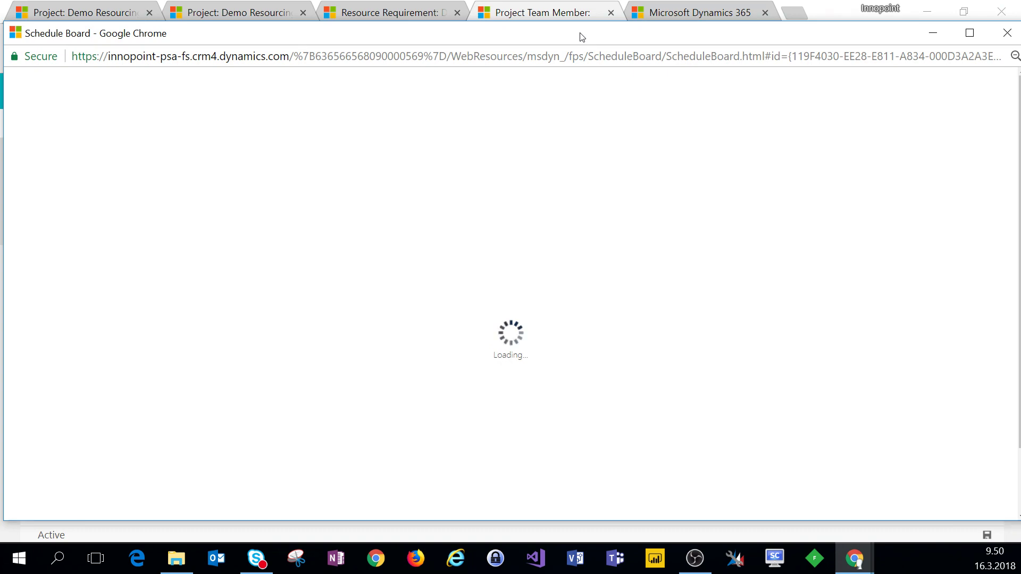
drag(582, 37, 623, 70)
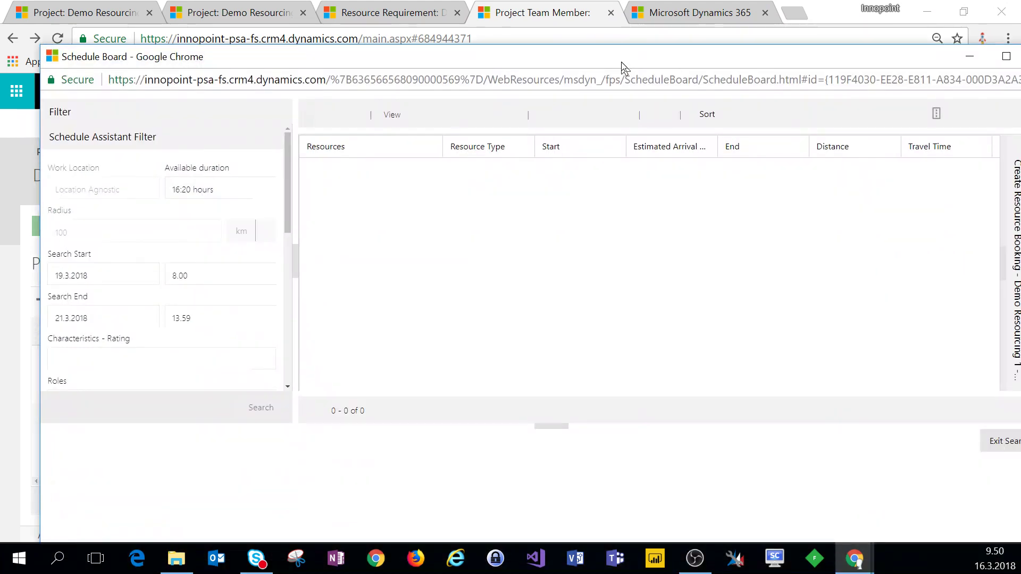
double_click(623, 69)
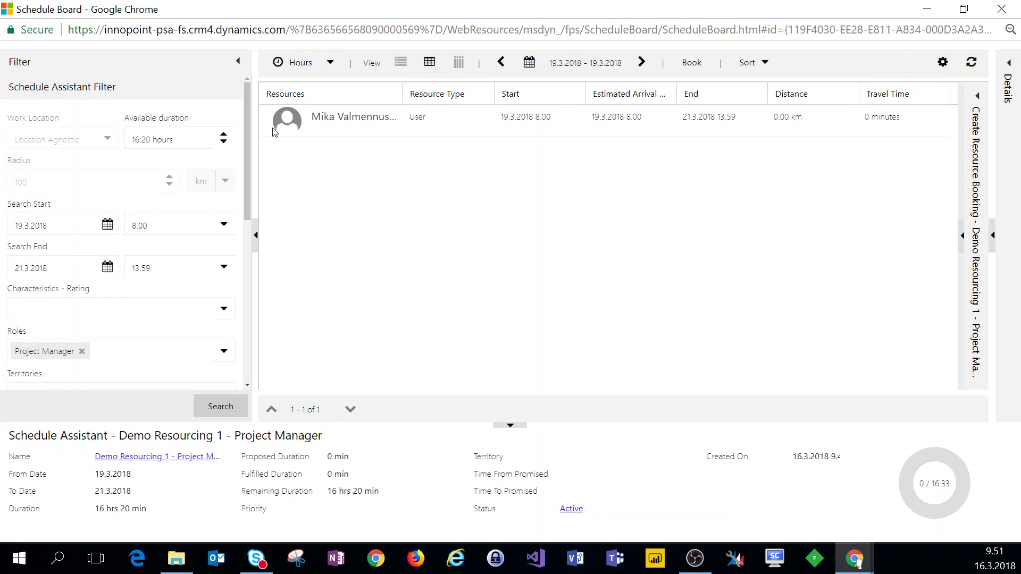
click(332, 63)
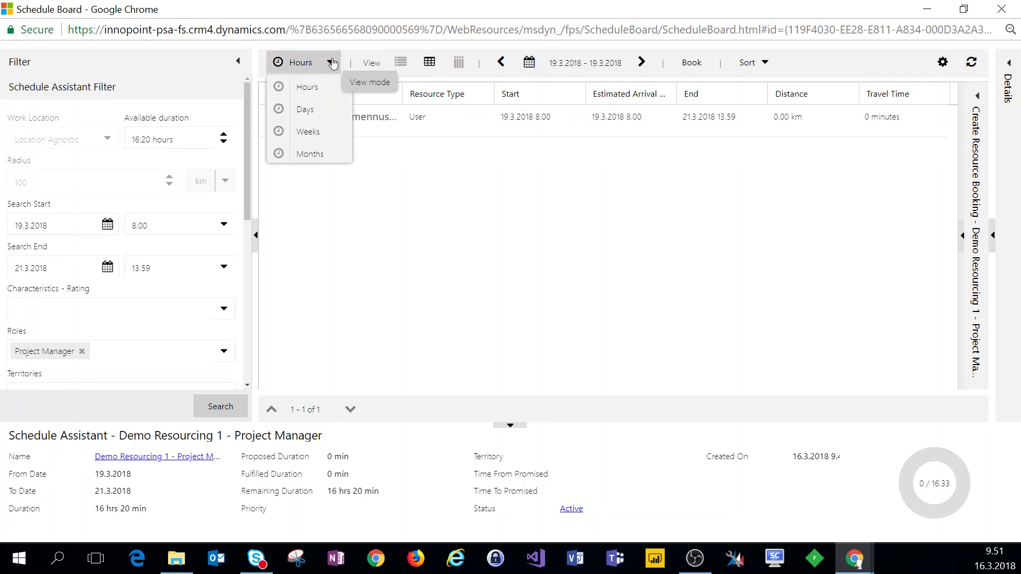
click(308, 110)
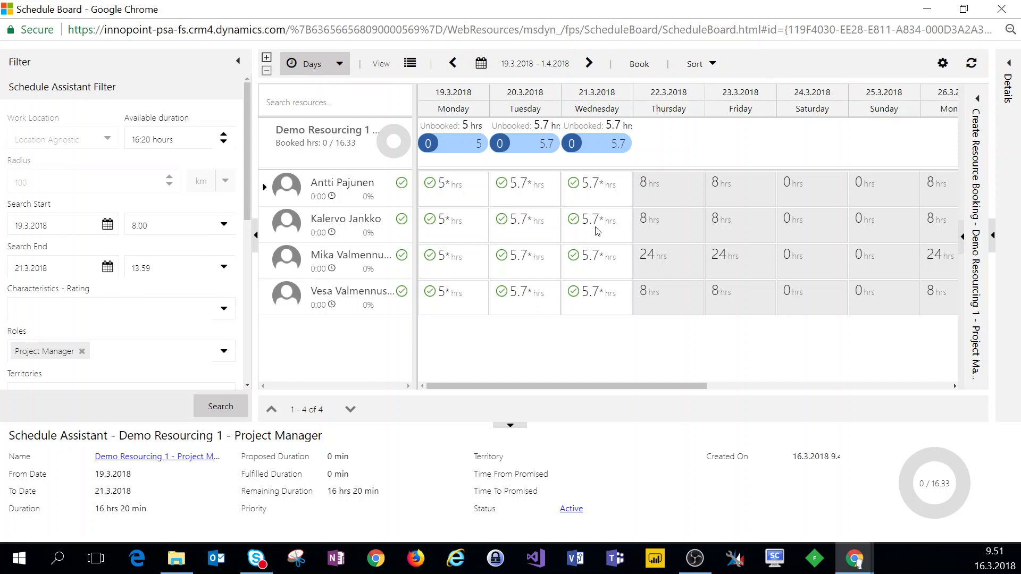
- Book the first listed resource from 19.3.2018 to 21.3.2018 with status Hard, method Remaining Requirement and duration 16.4
drag(598, 196, 450, 188)
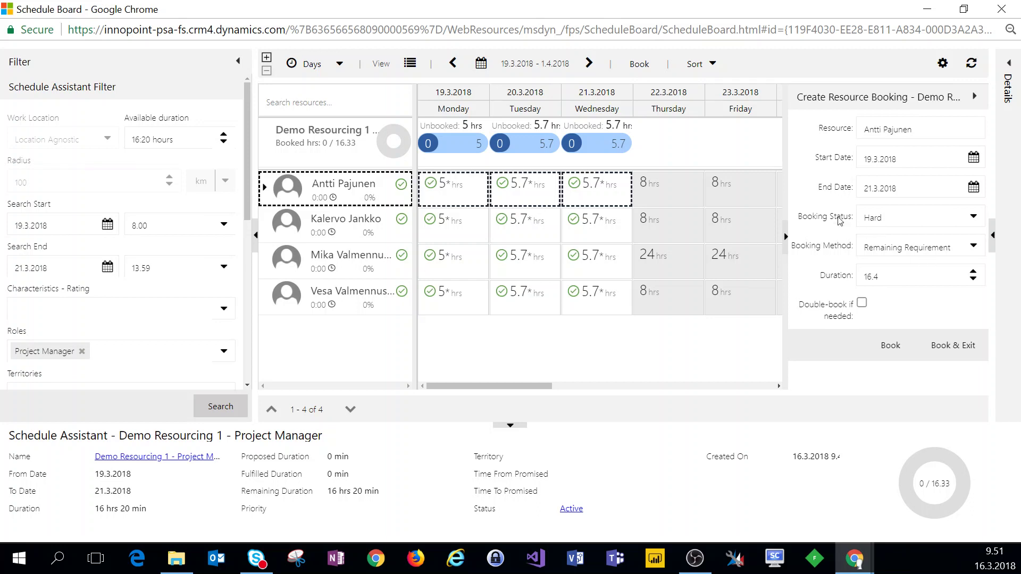
click(981, 219)
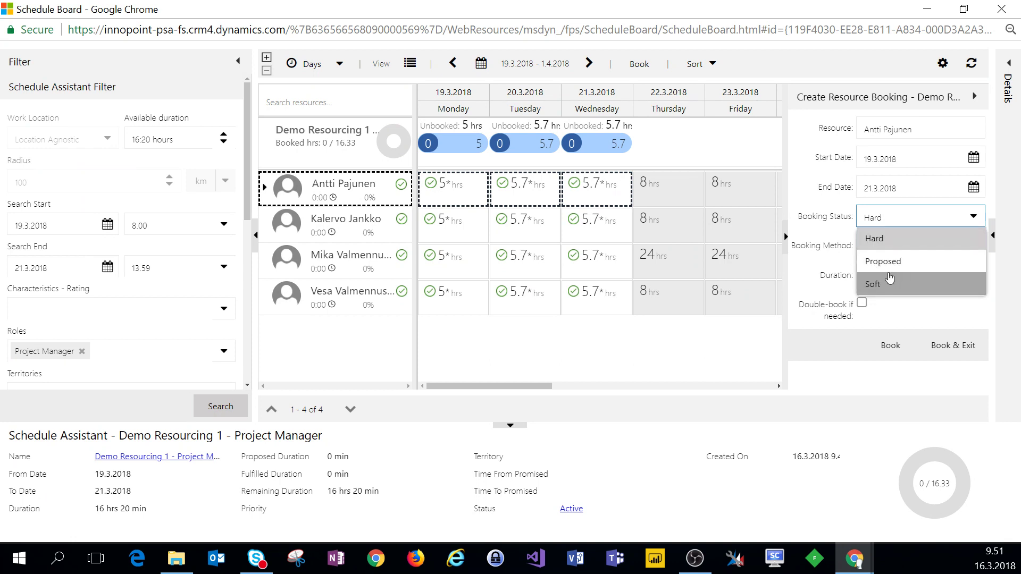
click(817, 273)
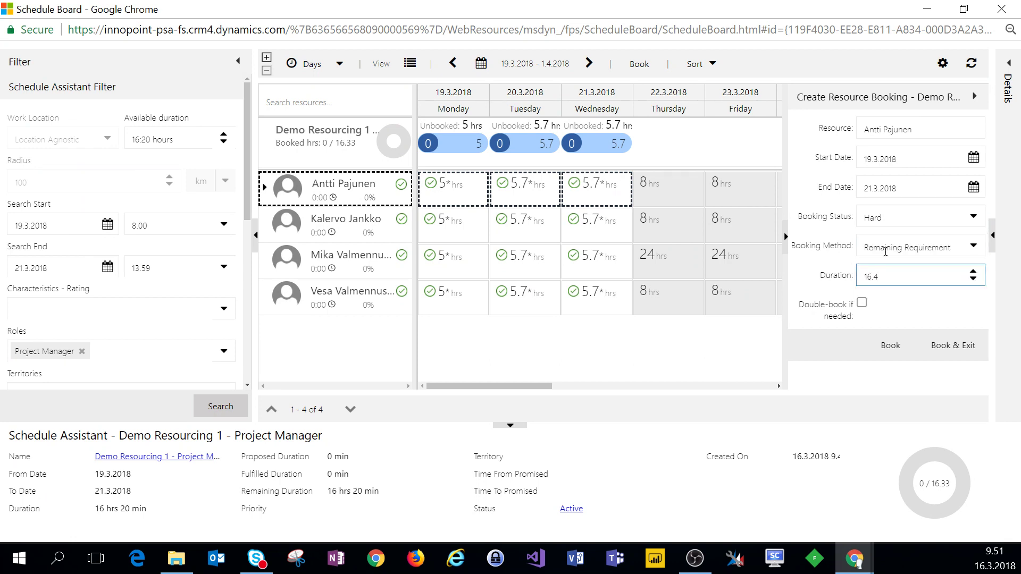
click(974, 246)
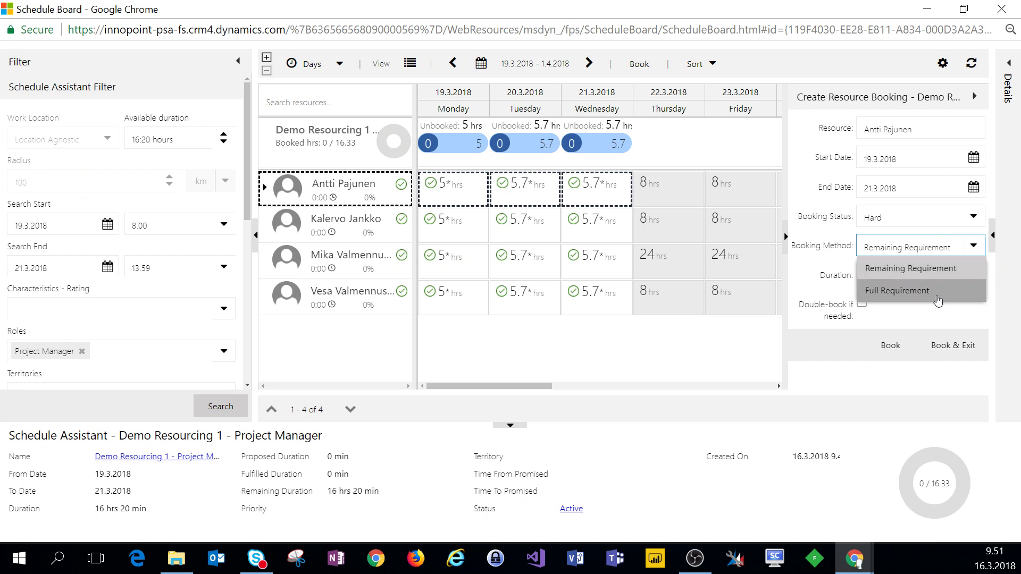
click(942, 317)
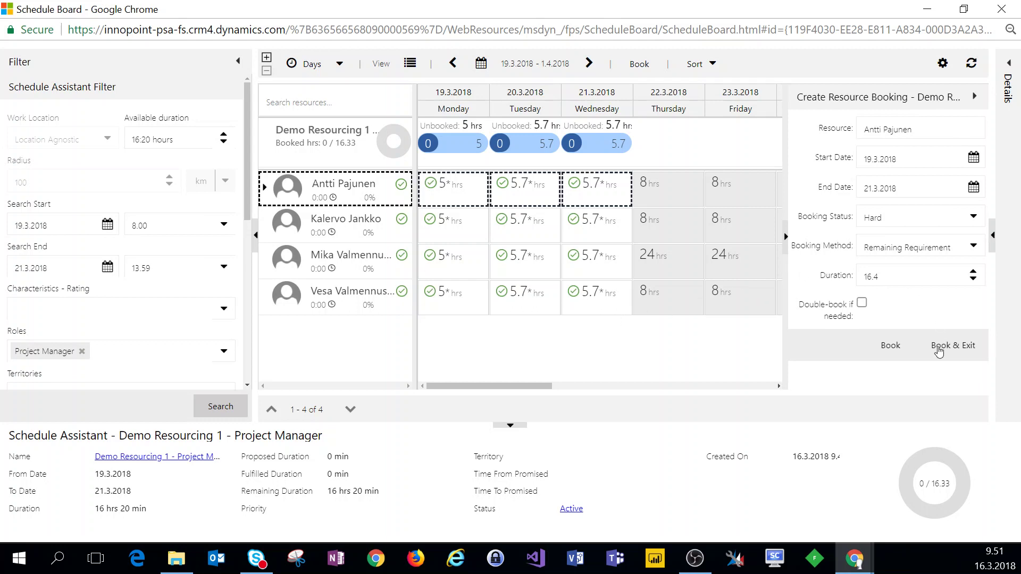
click(887, 348)
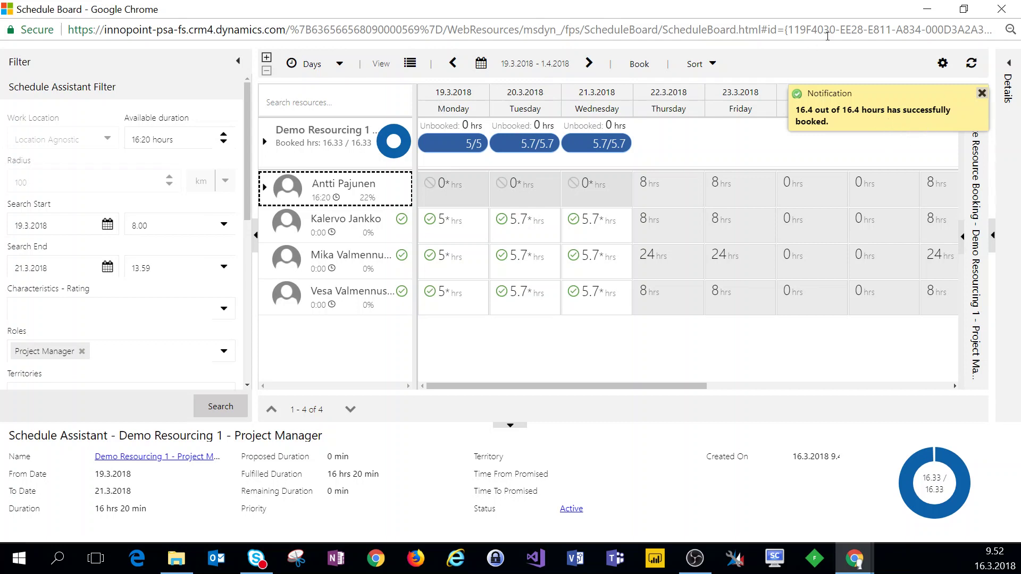
- Refresh the project team members after closing the Schedule Board, examine the booked Project Manager's record, and return to the members list
click(998, 11)
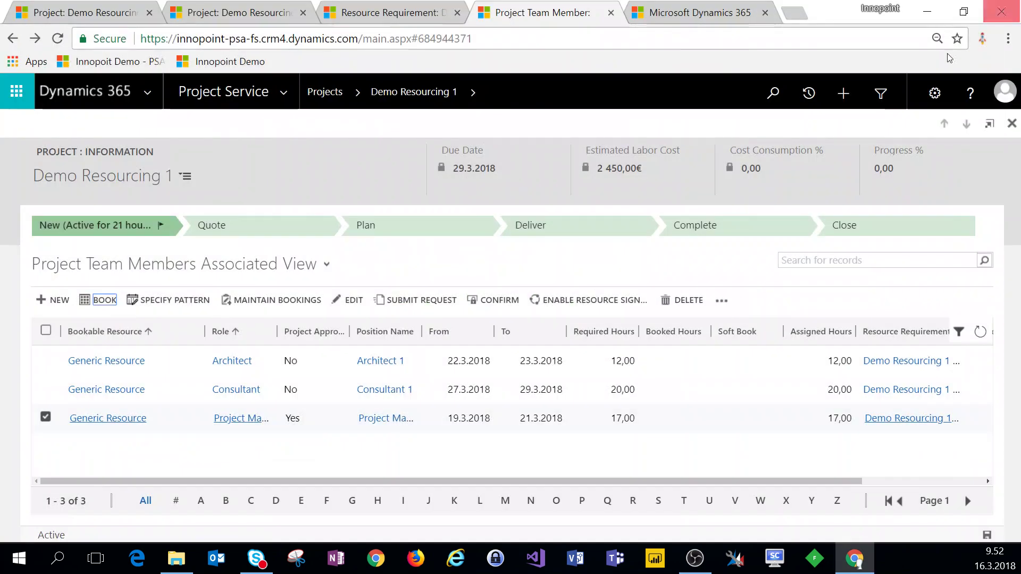
click(981, 333)
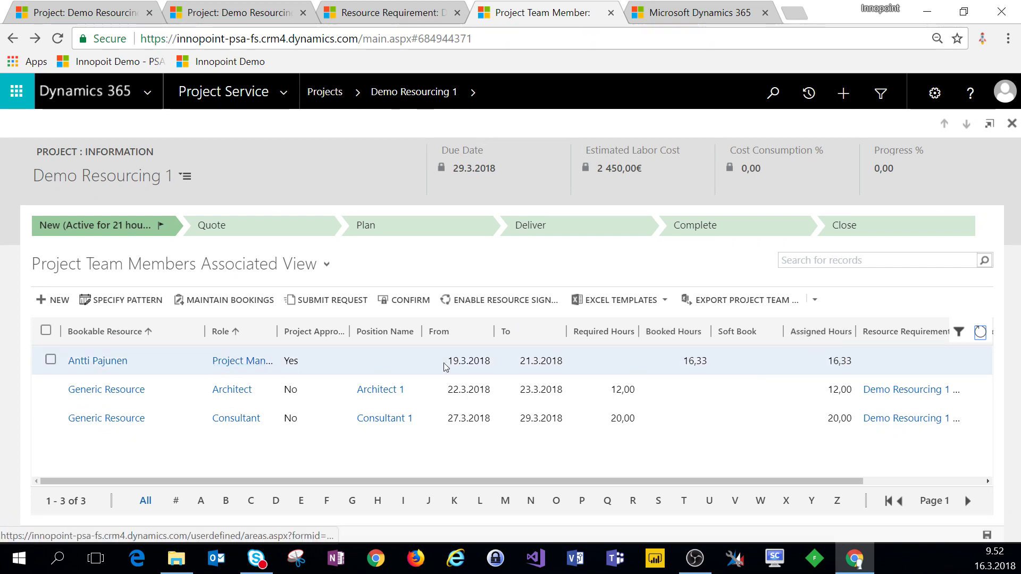
click(394, 366)
double_click(394, 366)
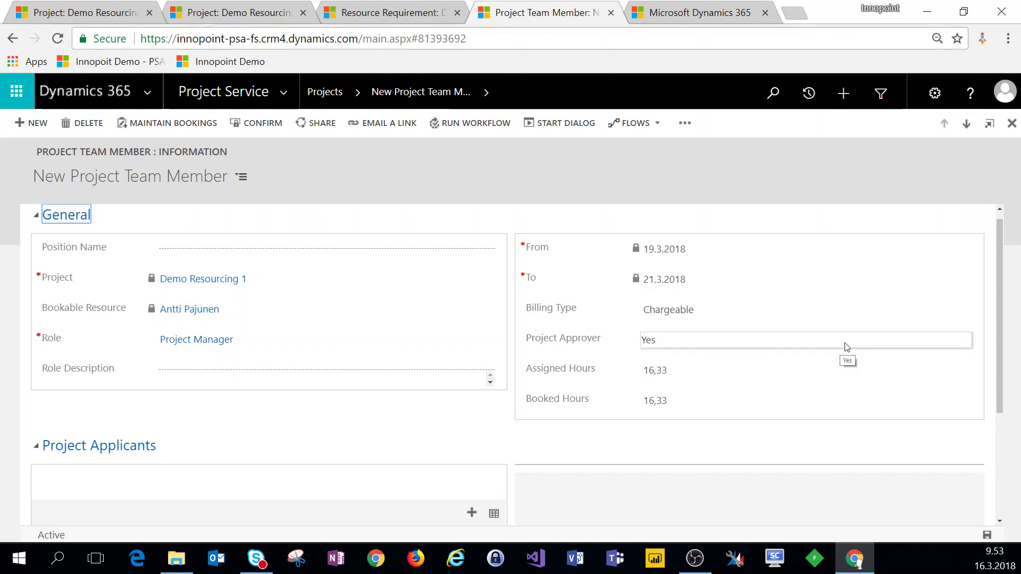
click(1012, 124)
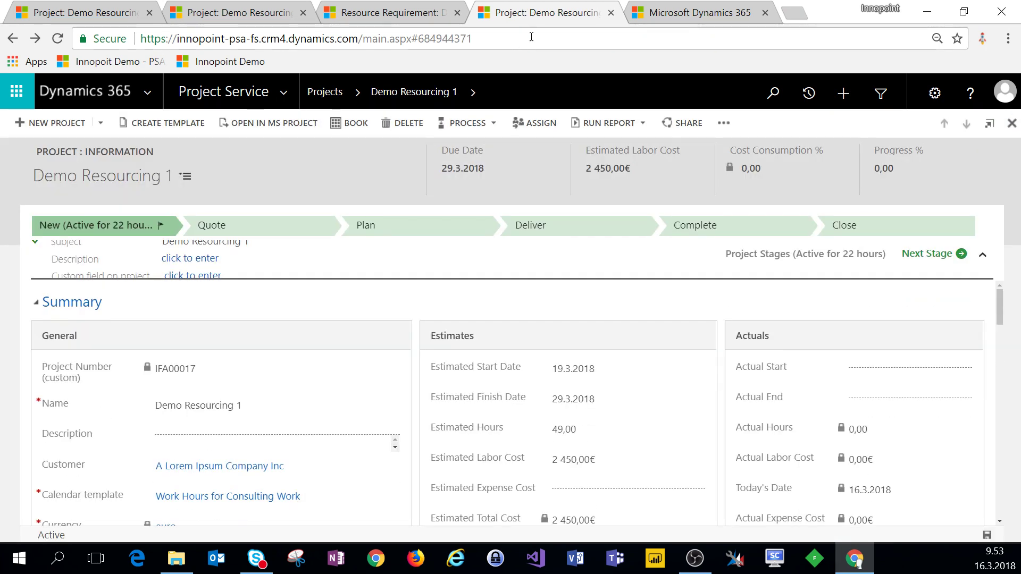
click(473, 92)
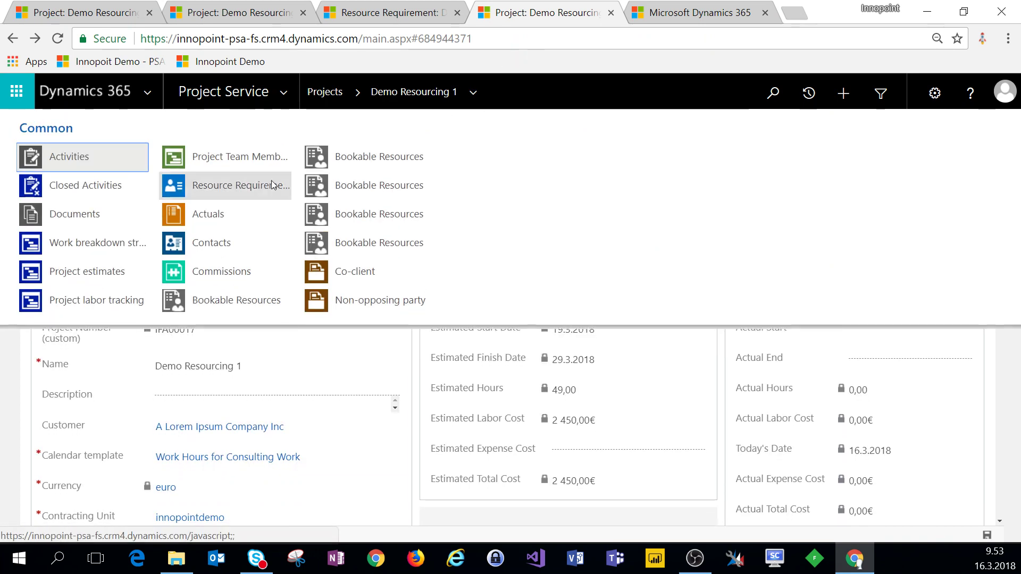
click(246, 162)
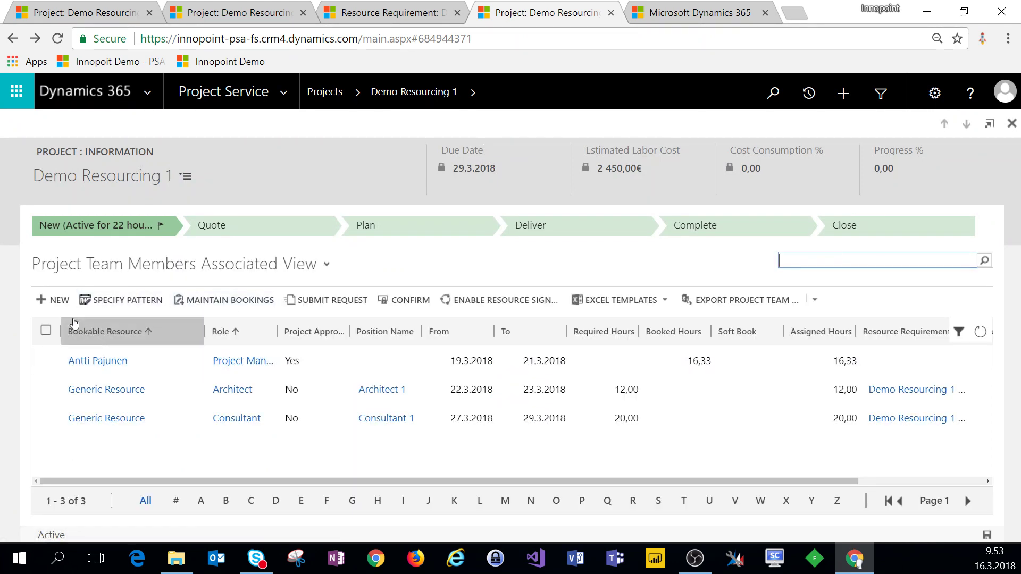
click(54, 301)
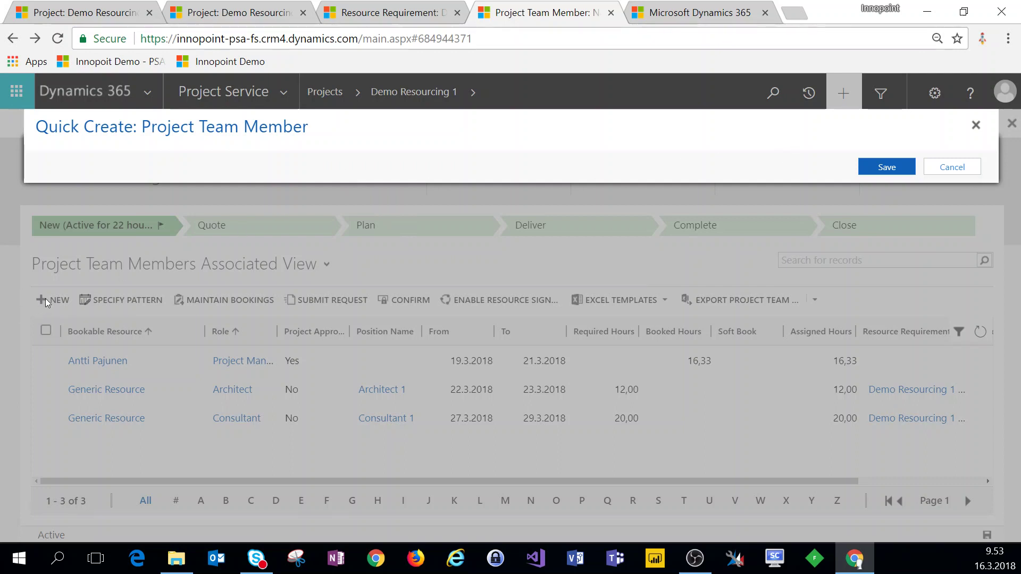
click(952, 167)
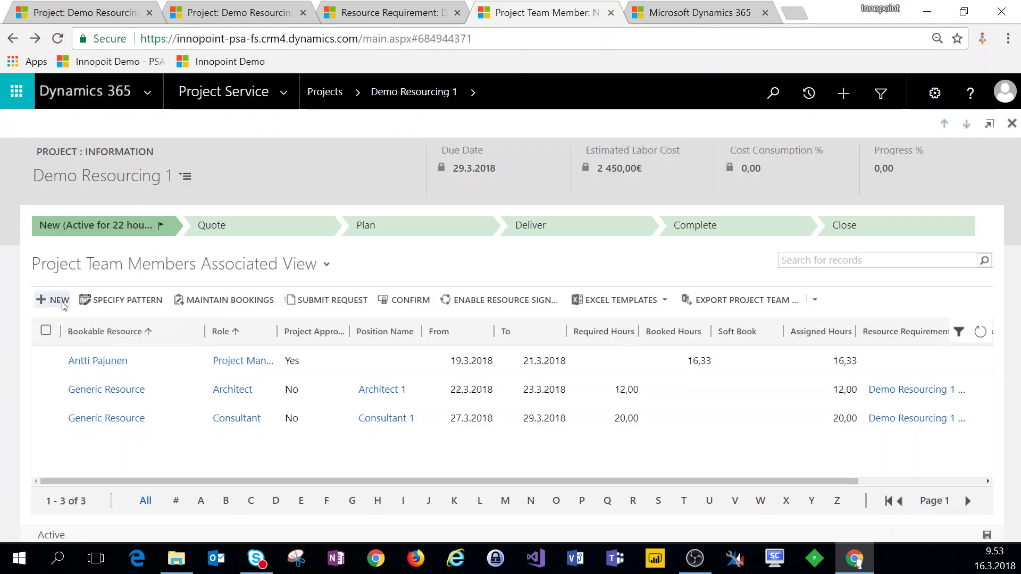
click(59, 300)
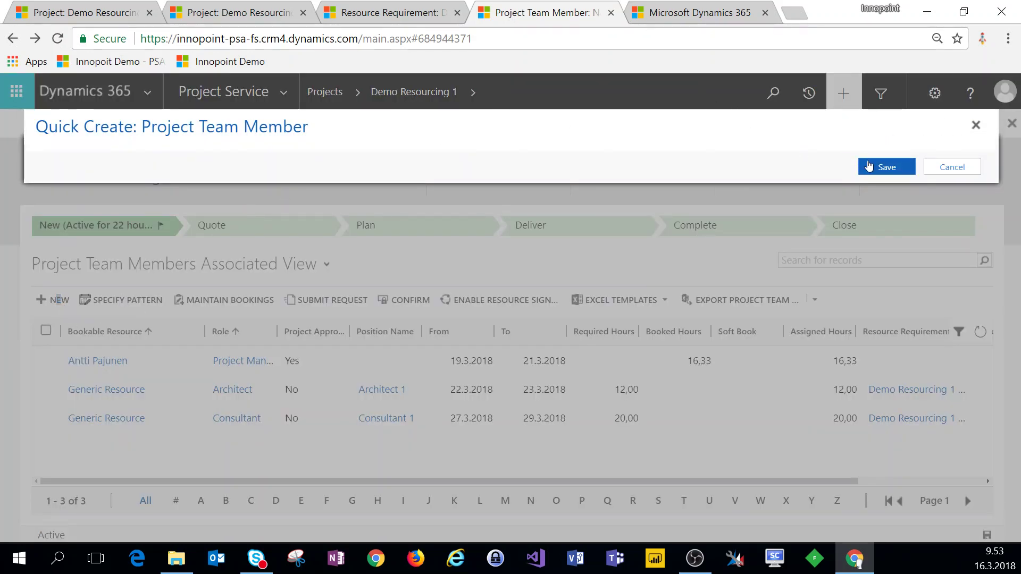
click(952, 167)
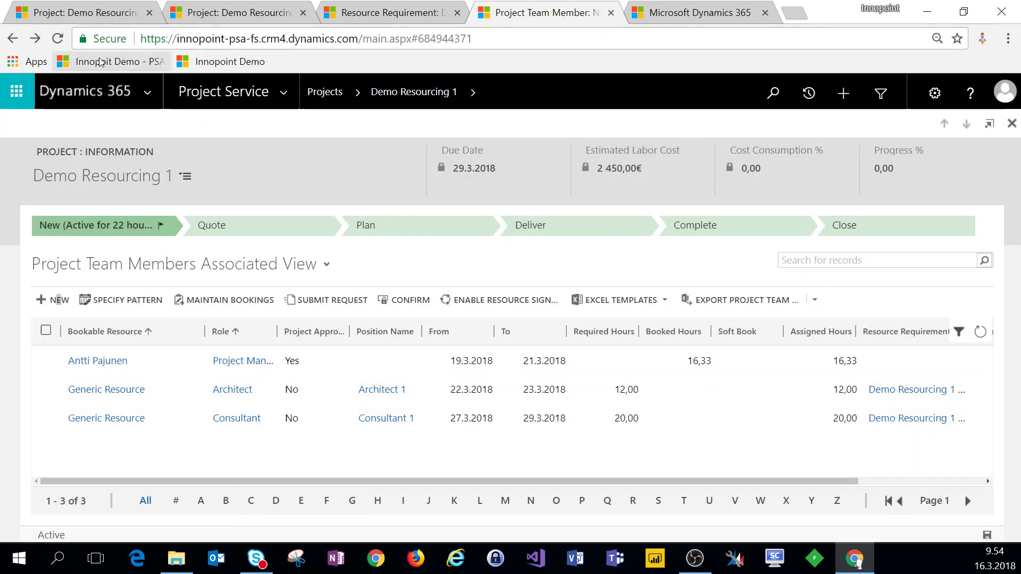
- Reload the project and its team members list, and compare the assigned resources with the work breakdown structure
click(59, 41)
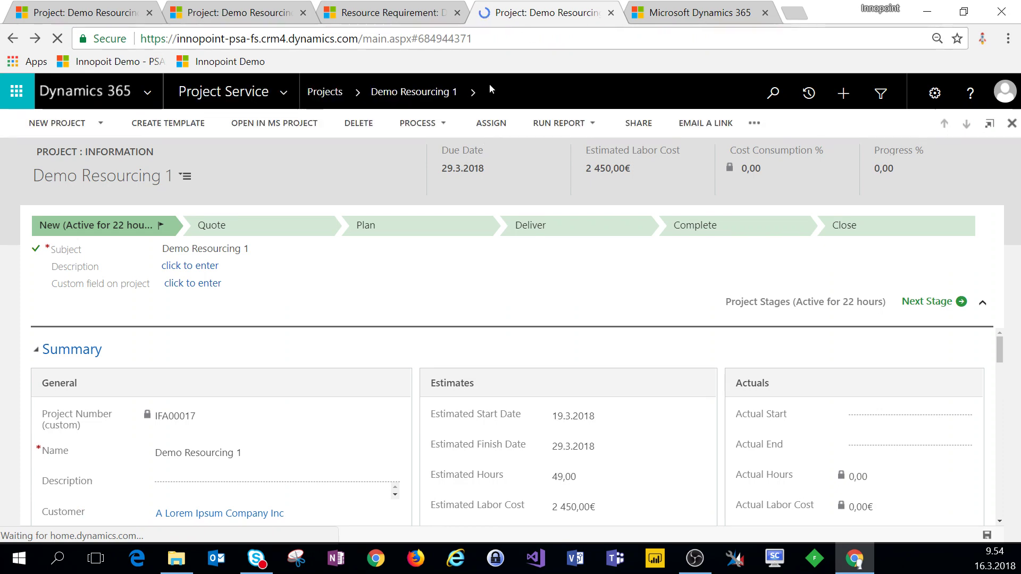
click(473, 92)
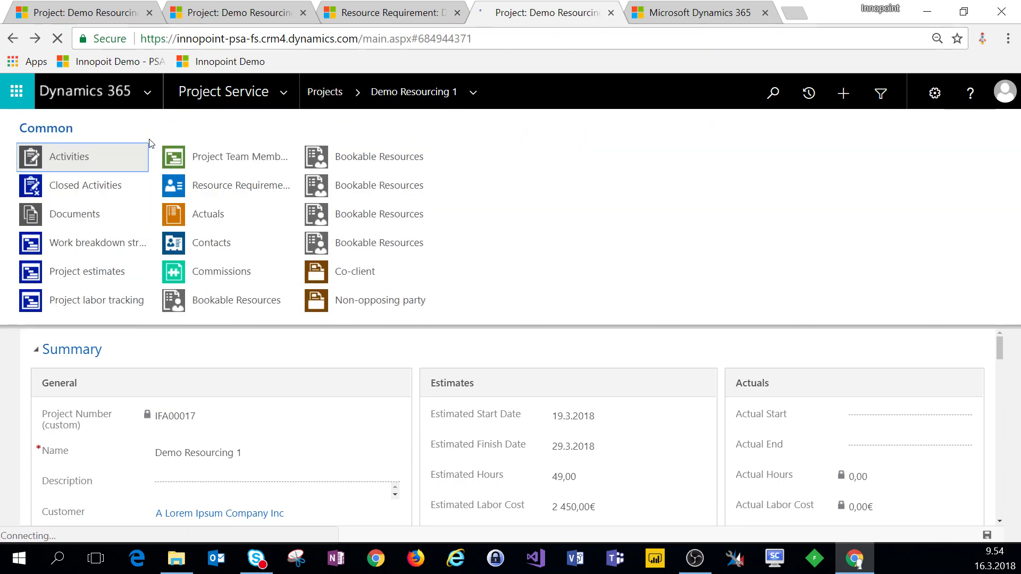
click(203, 156)
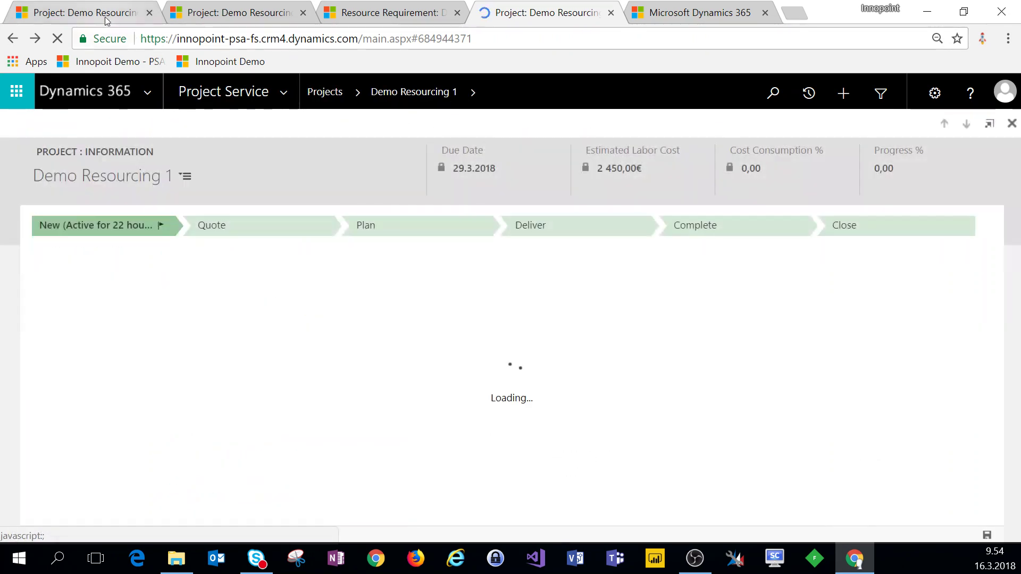
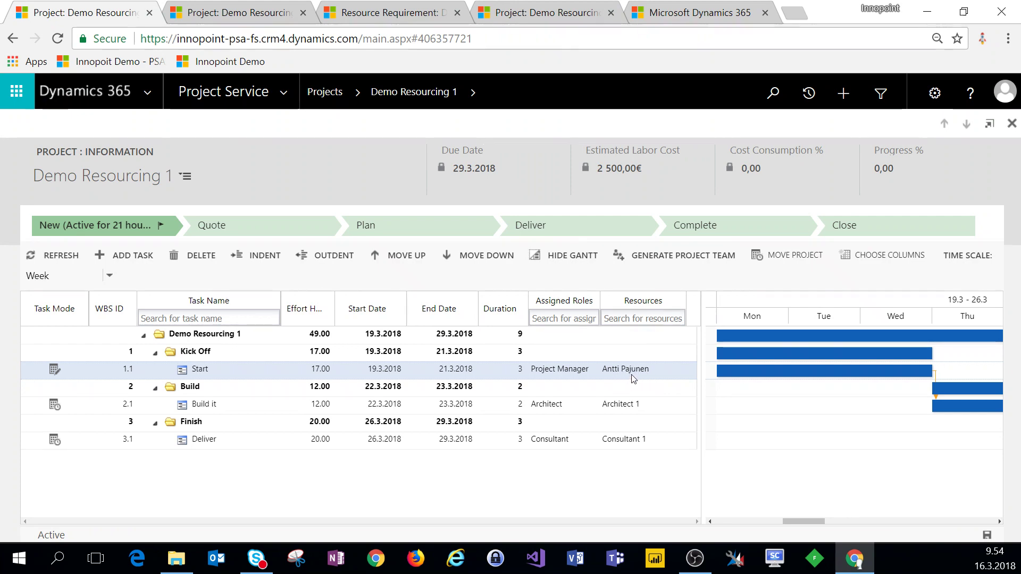
click(585, 12)
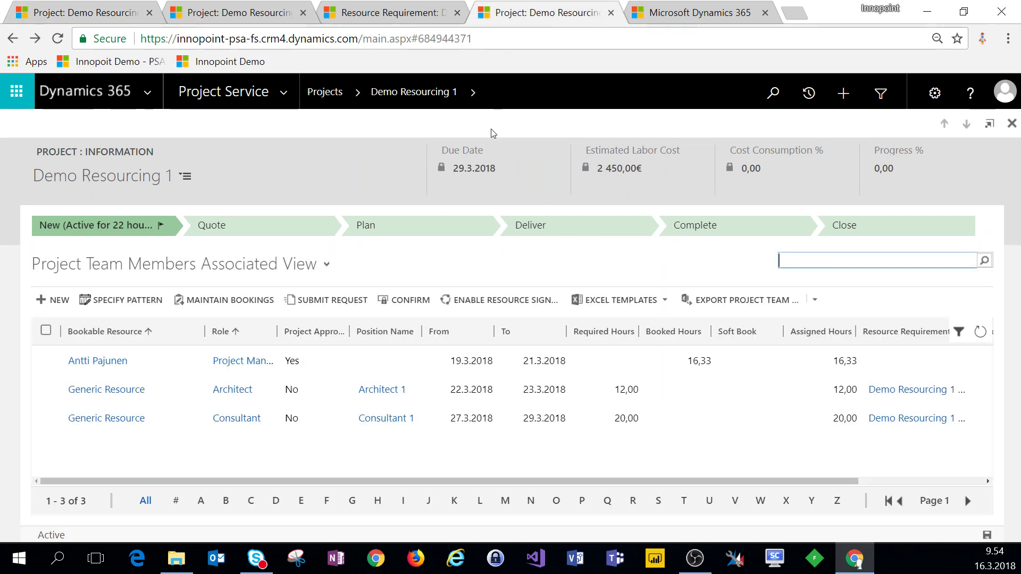
- Start a new project team member with the second listed bookable resource and the Consultant role
click(59, 300)
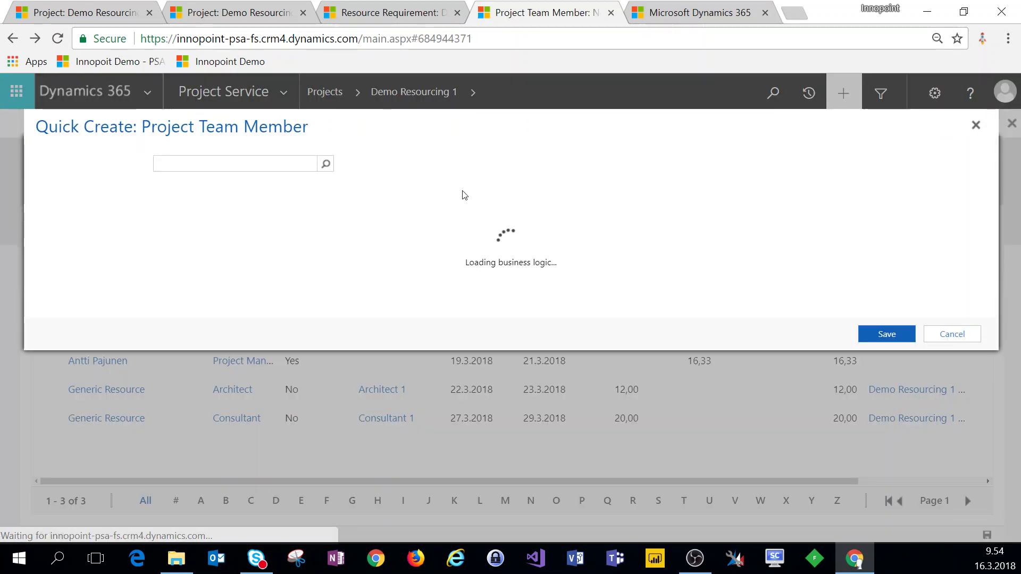
click(325, 166)
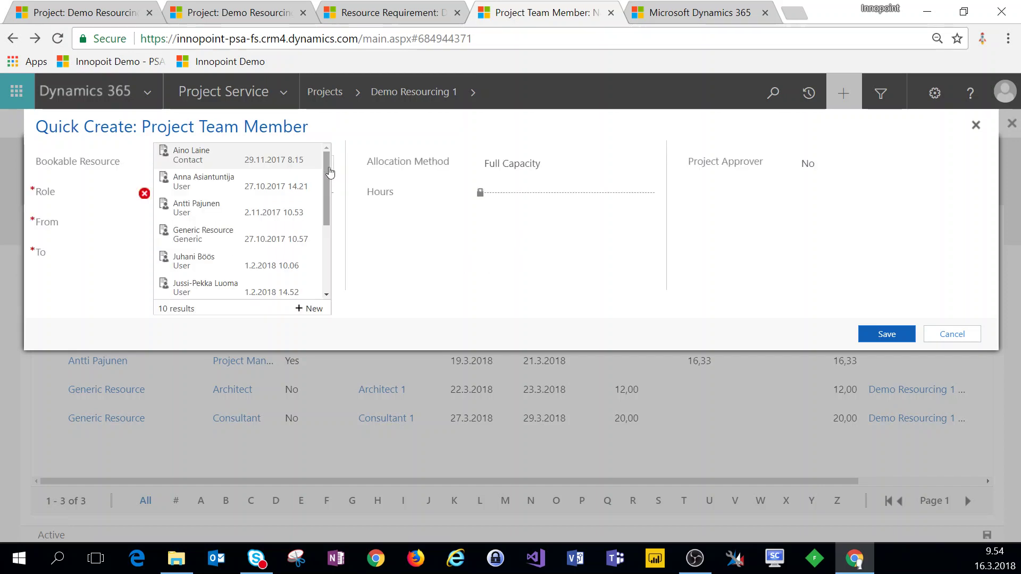
click(226, 180)
click(324, 194)
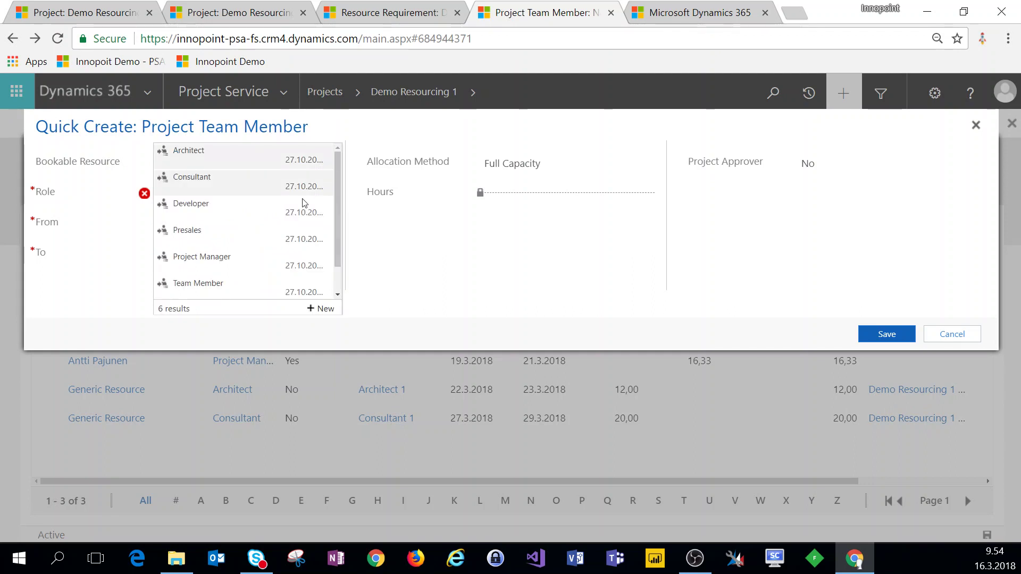
click(225, 183)
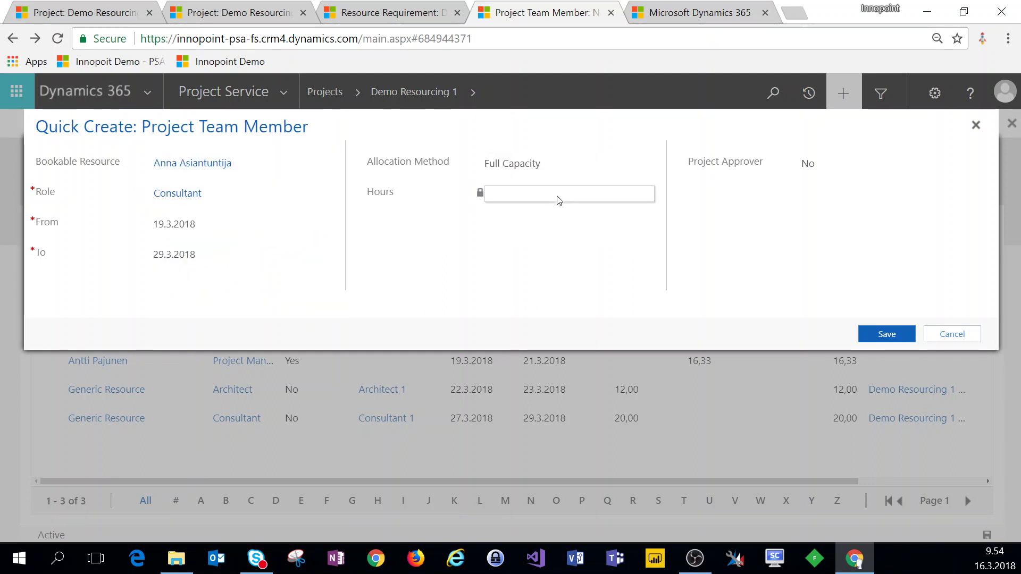
- Set the new member's allocation method to By Hours - Front load with 10 hours, and save the record
click(569, 163)
click(526, 219)
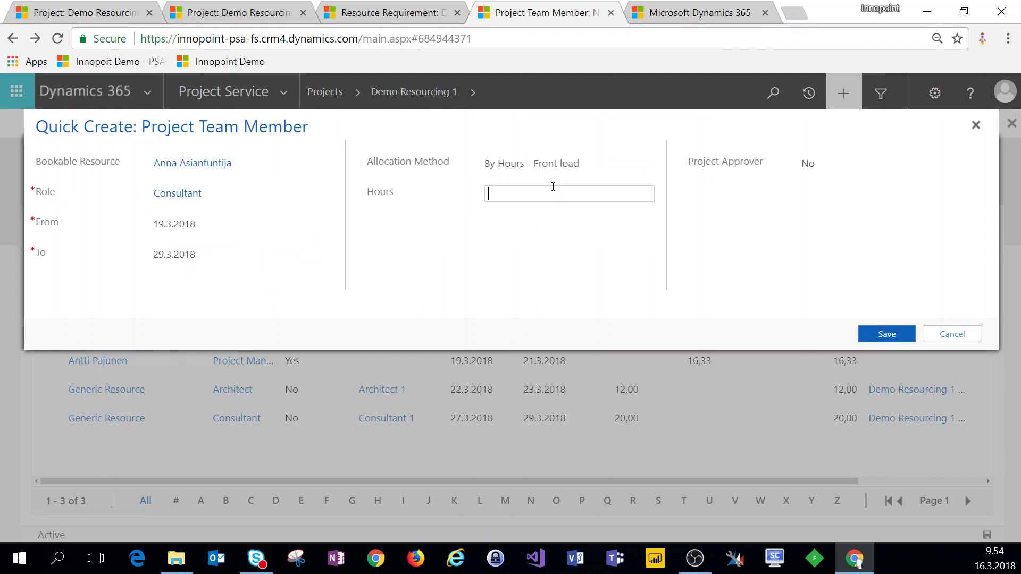
text(2)
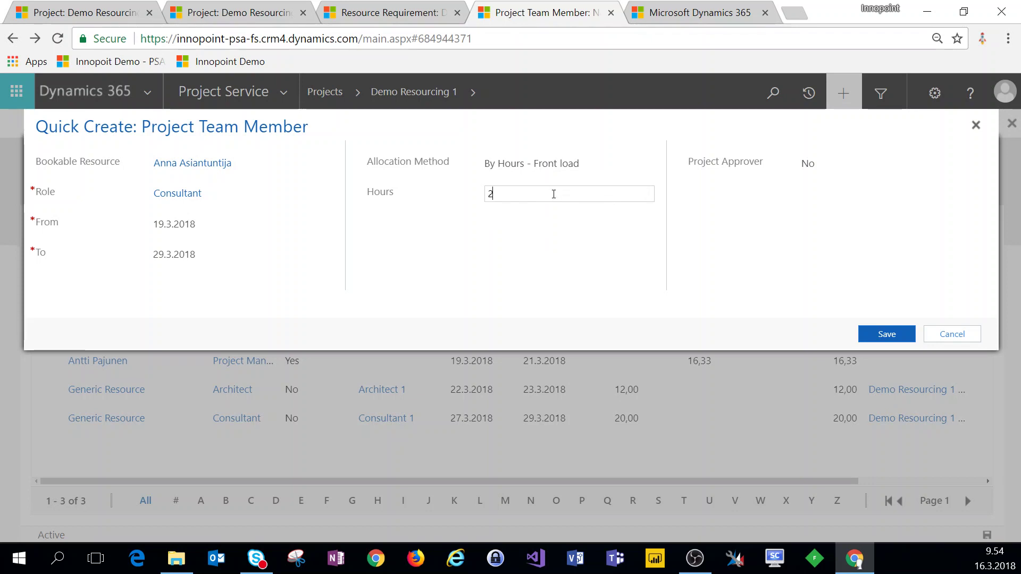
click(799, 243)
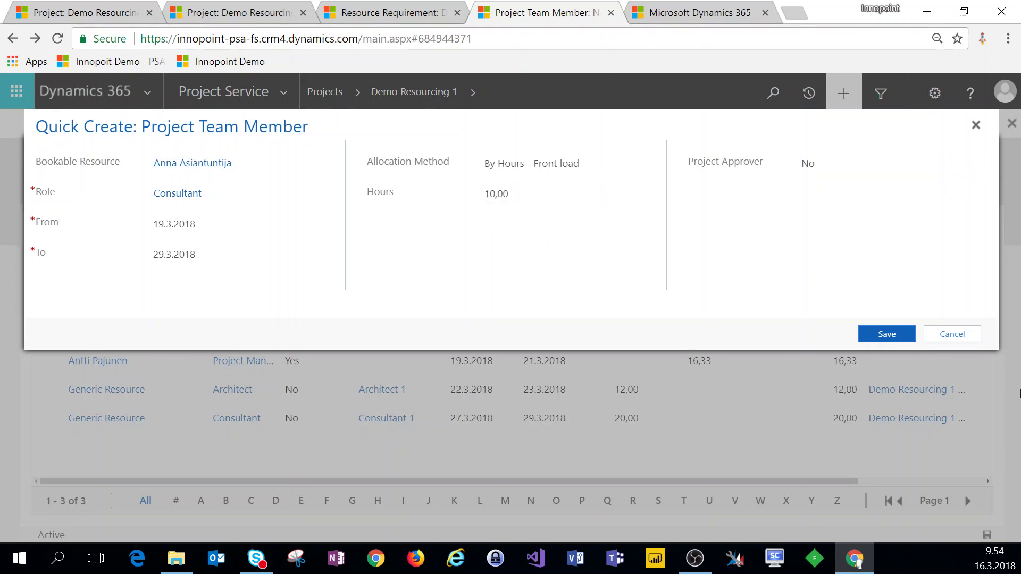
click(900, 340)
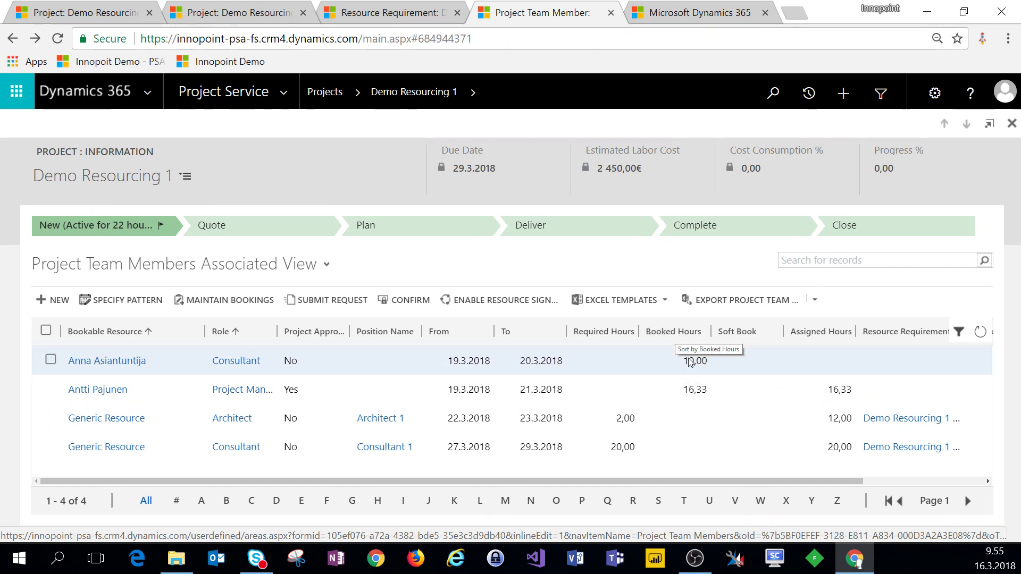
- Clear Consultant 1 from the Deliver task in the refreshed work breakdown structure, and refresh the project team members list
click(86, 13)
click(43, 257)
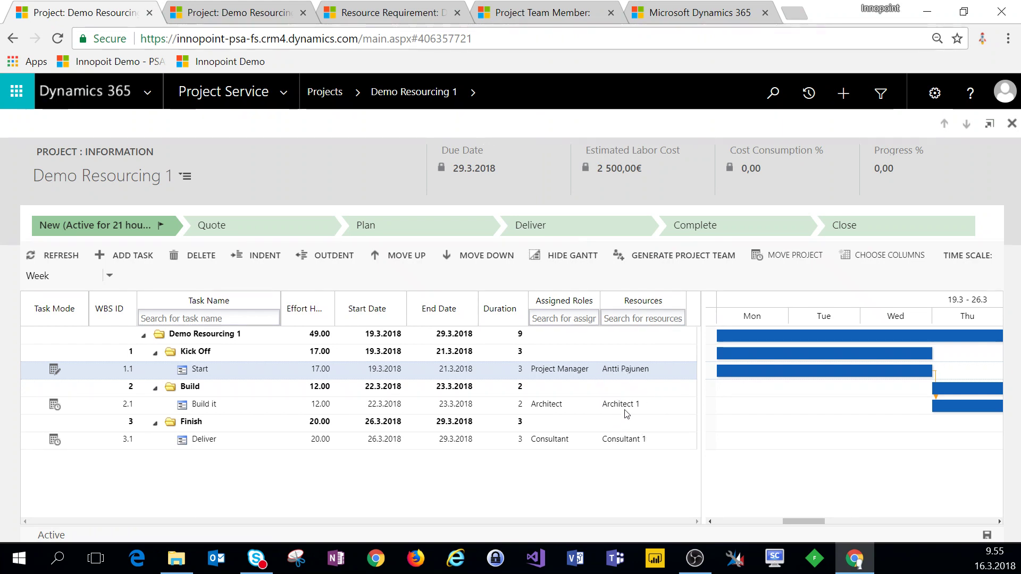
click(640, 442)
click(669, 441)
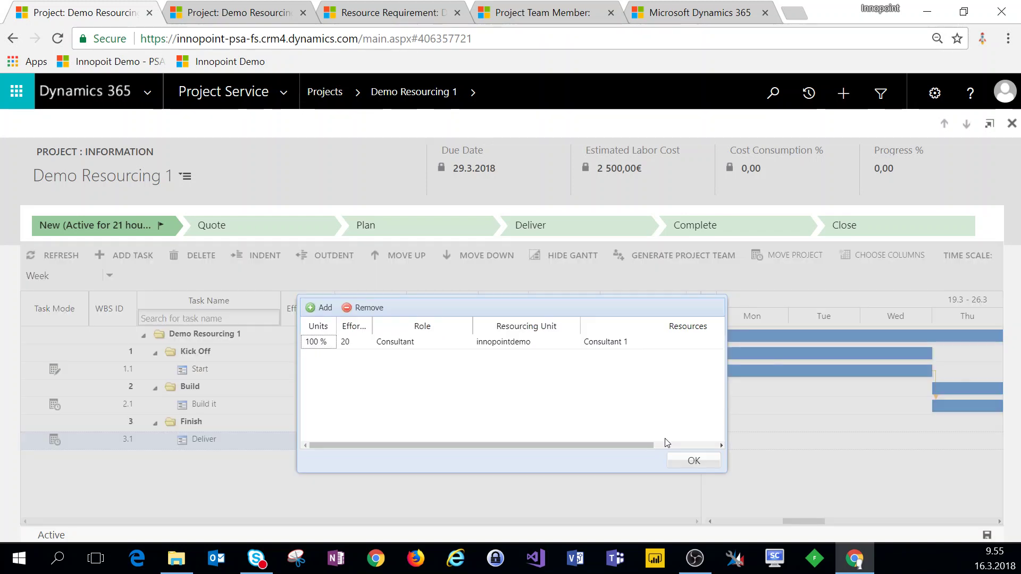
click(631, 343)
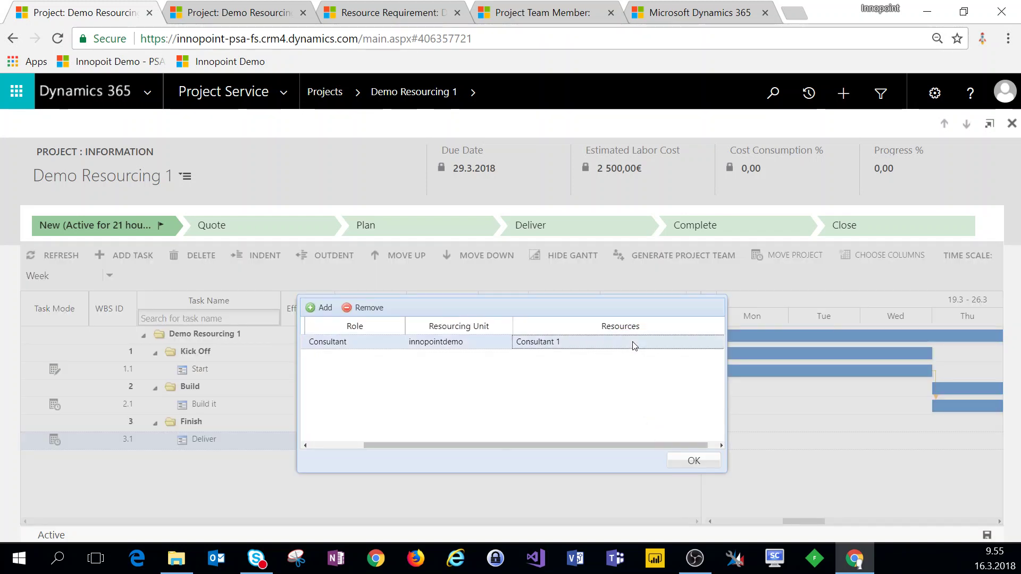
key(ctrl+a)
key(BackSpace)
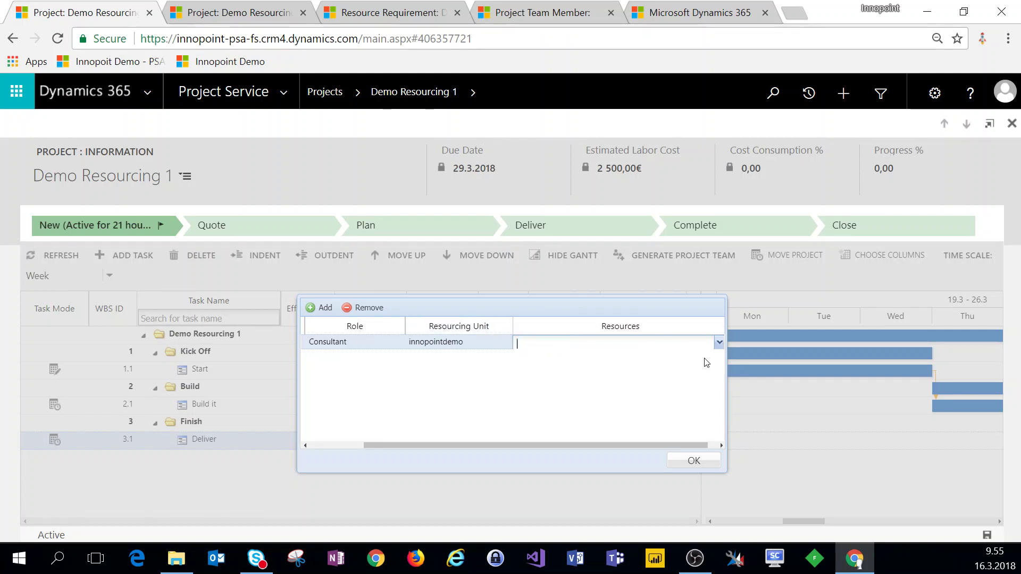
click(719, 342)
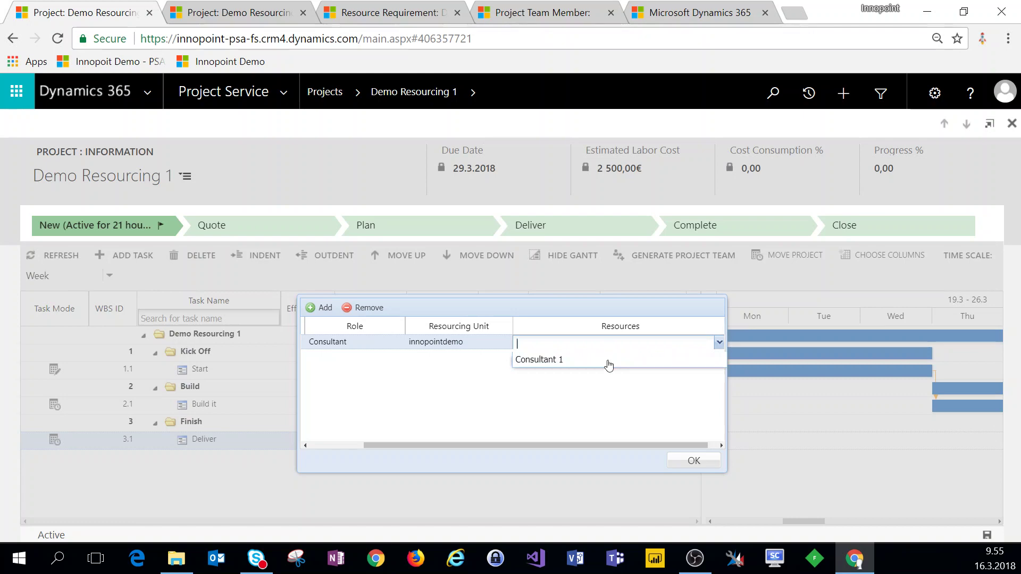
click(686, 464)
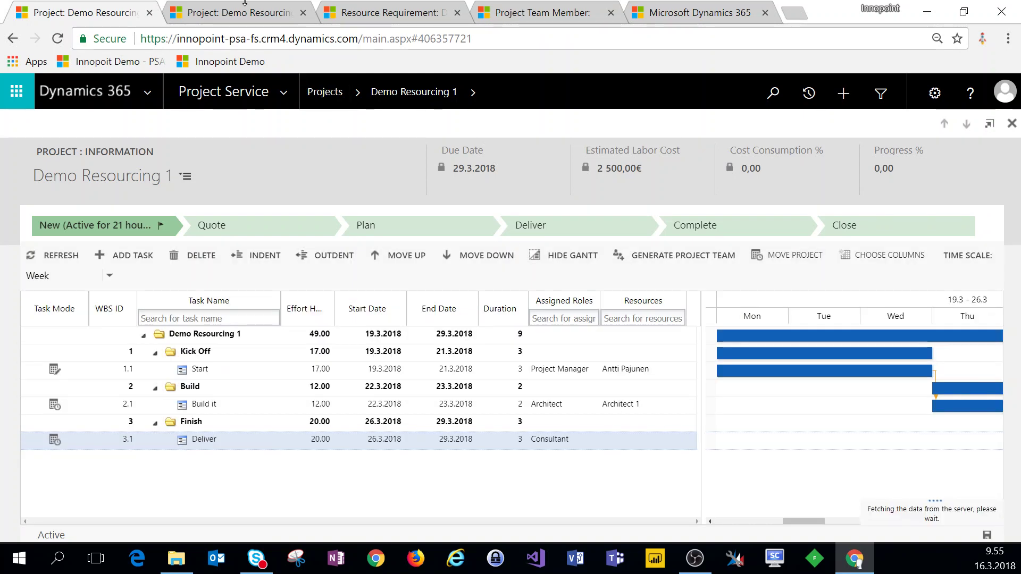
click(554, 16)
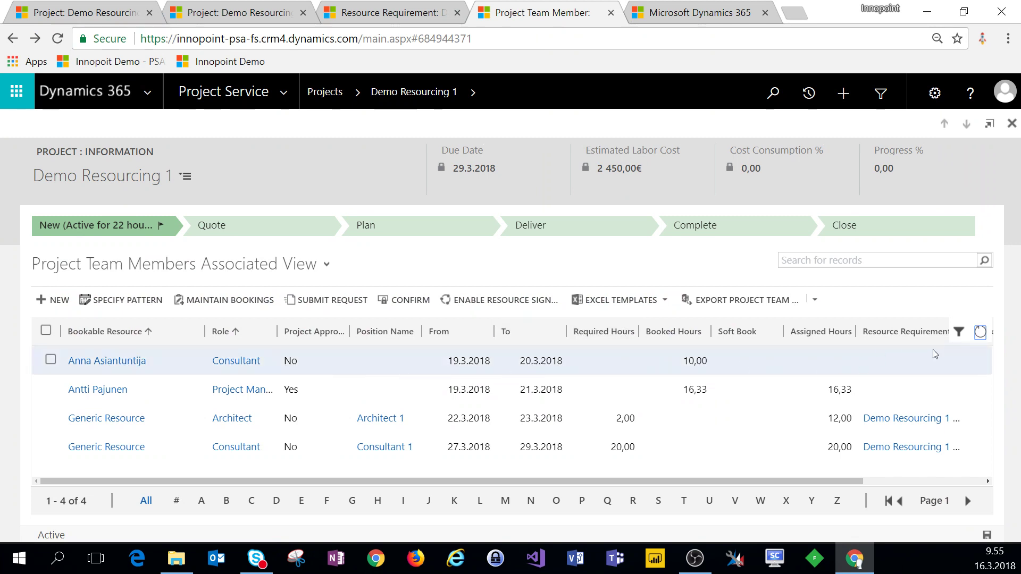
click(981, 334)
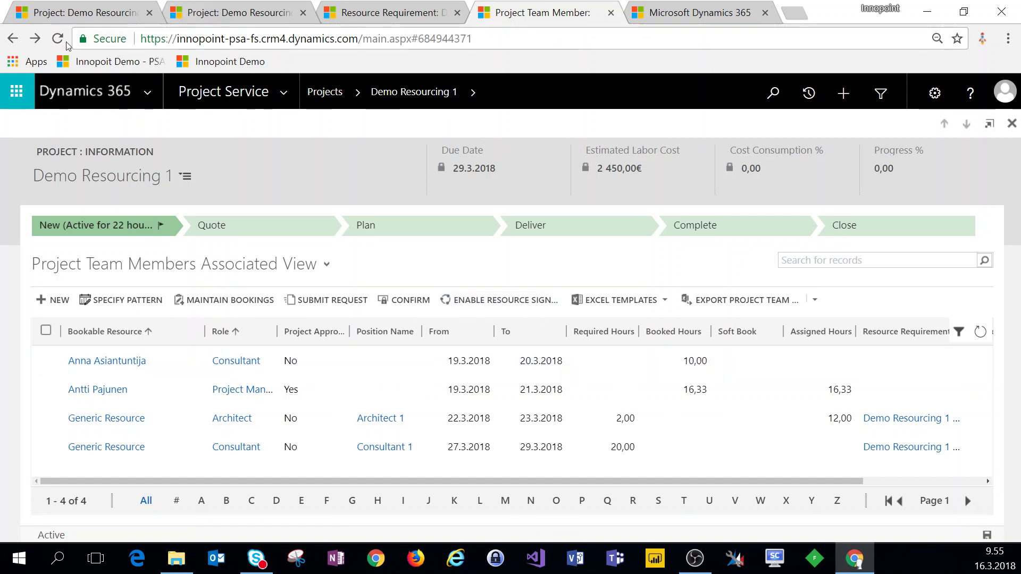
- Try to assign Consultant 1 back to the Deliver task in its resource assignments, and close them
click(56, 13)
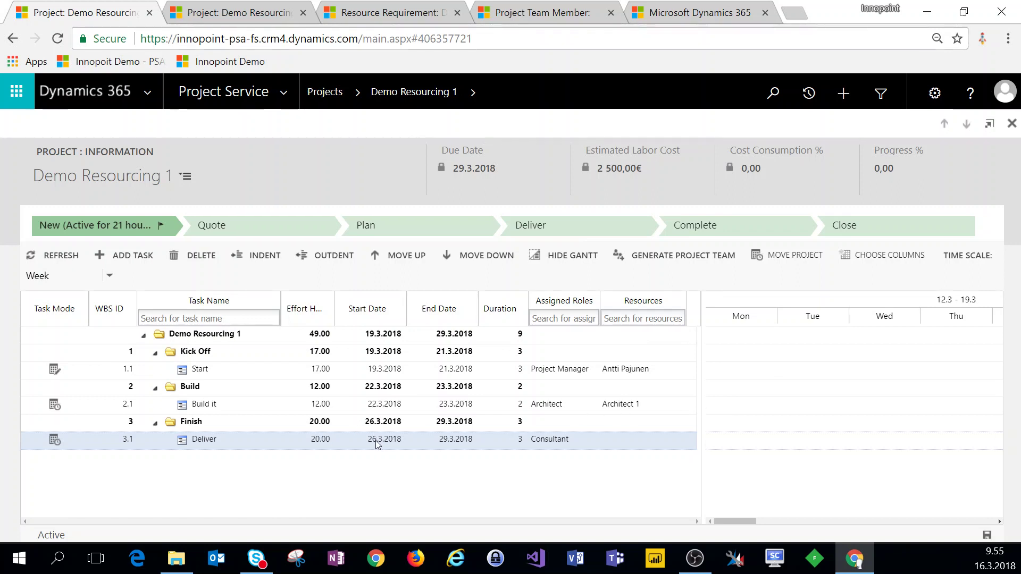
click(628, 439)
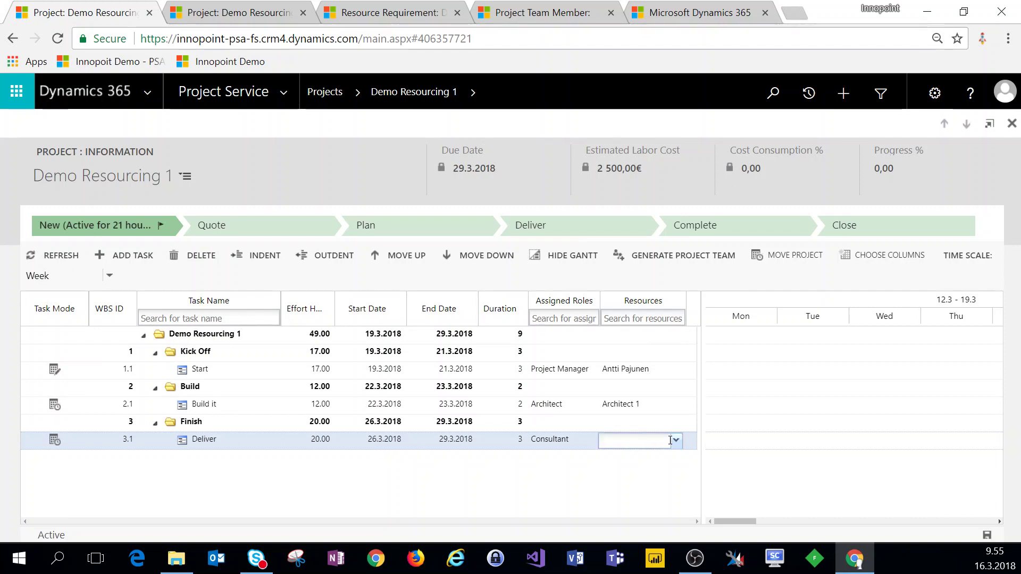
click(677, 445)
click(665, 344)
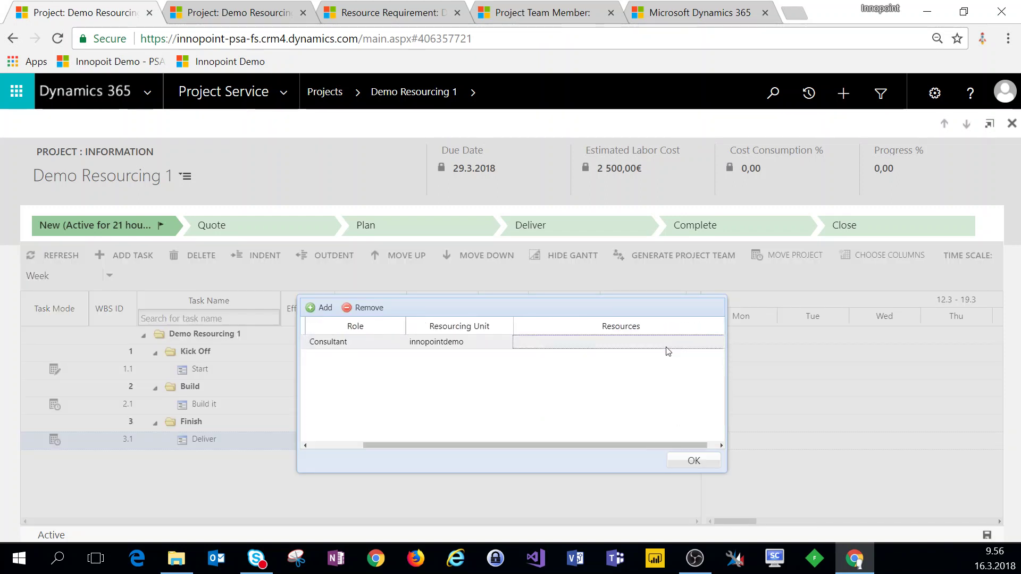
click(719, 343)
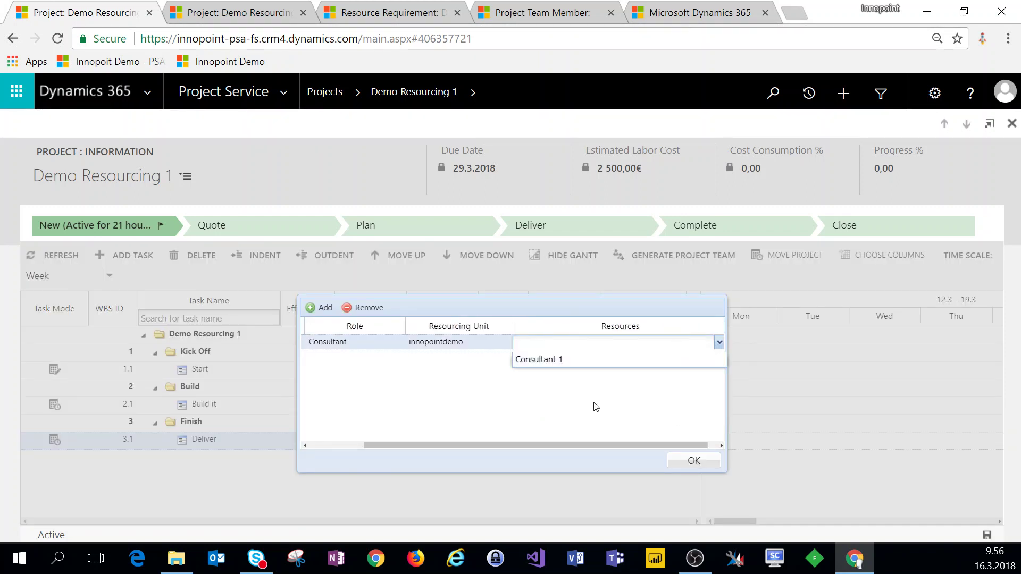
click(609, 358)
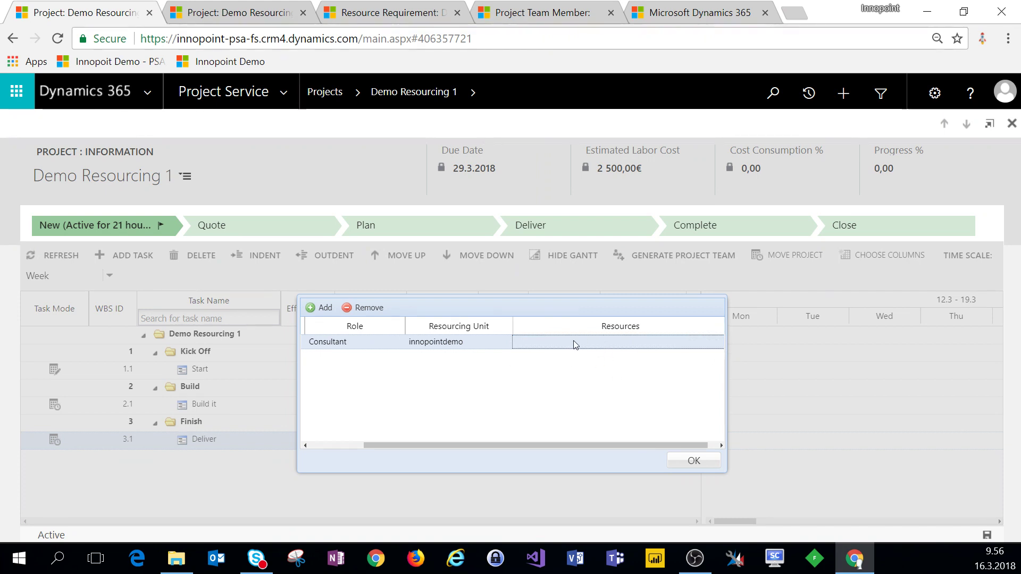
click(668, 347)
click(719, 343)
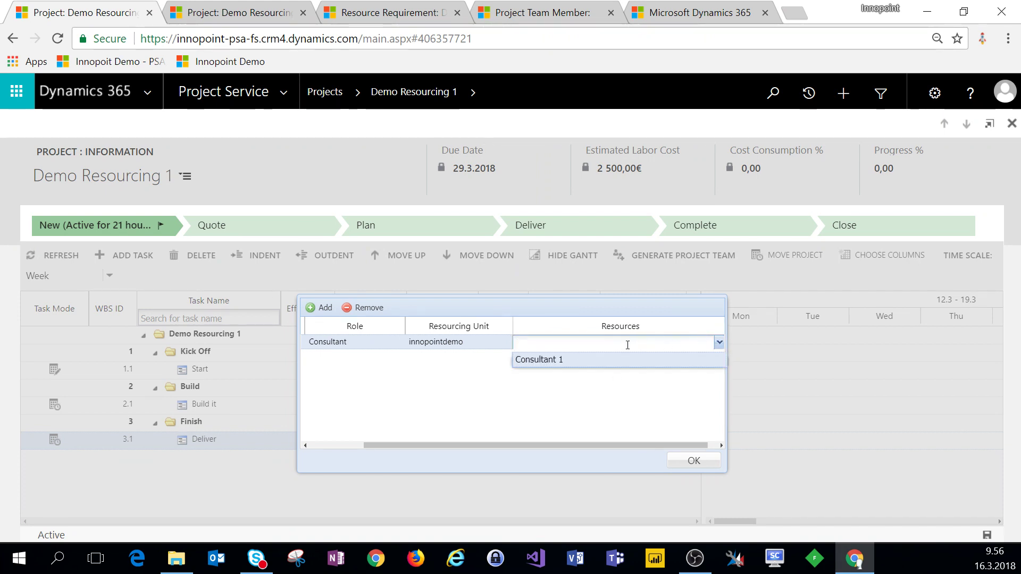
click(564, 360)
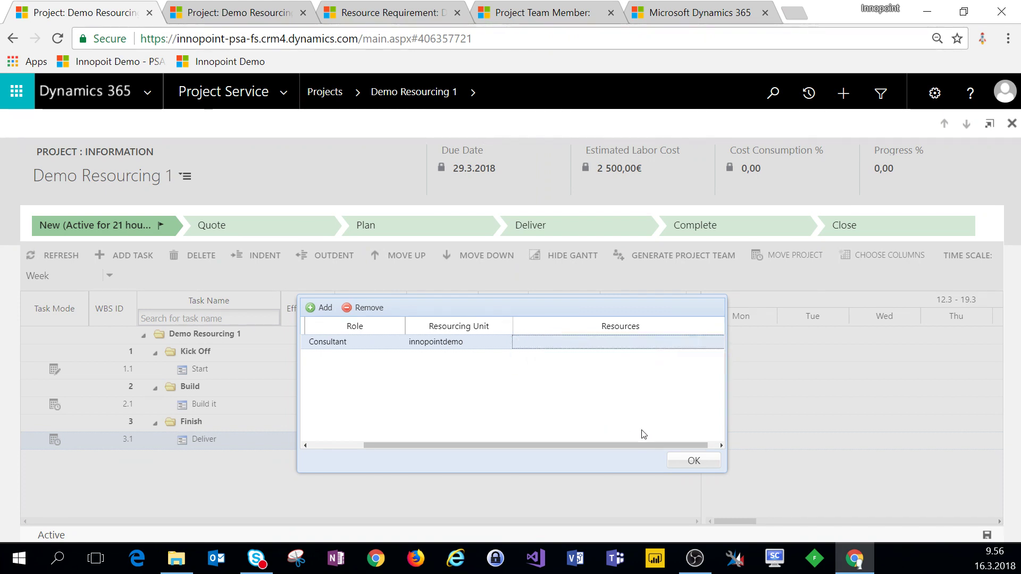
click(694, 460)
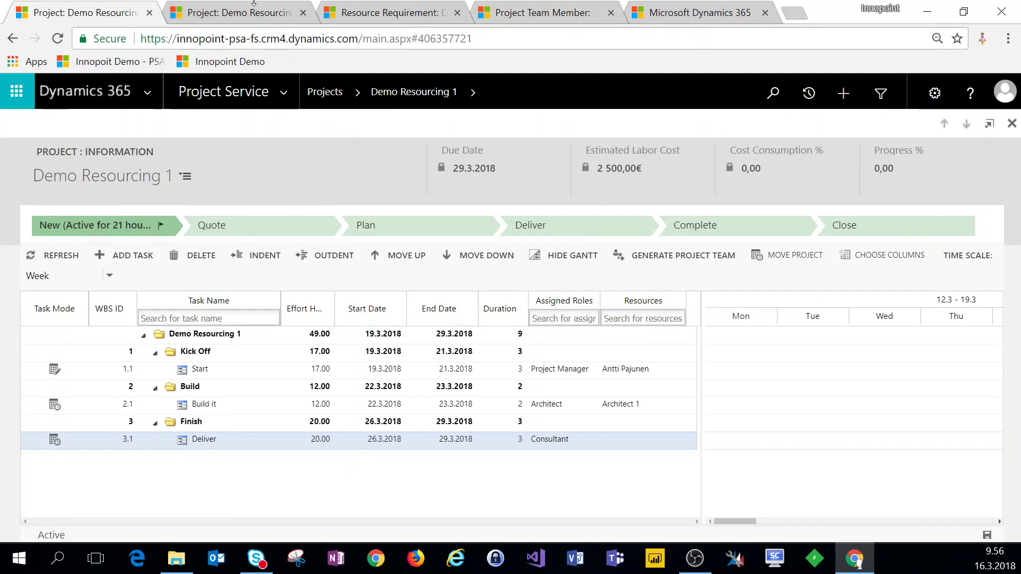
- Review the team members list, refresh the Schedule Board, and examine the Project Manager's hard booking for Demo Resourcing 1
click(550, 16)
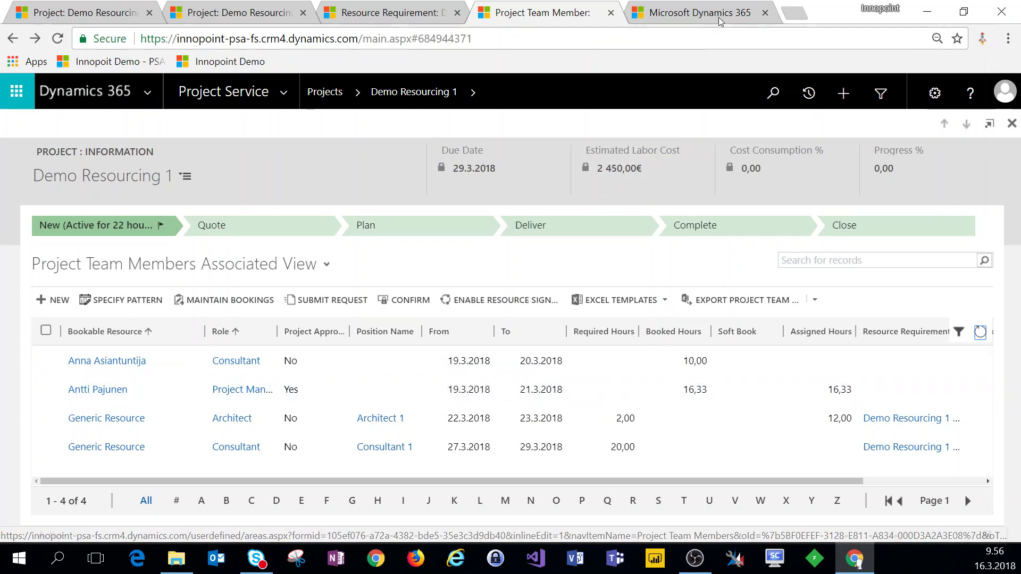
click(697, 13)
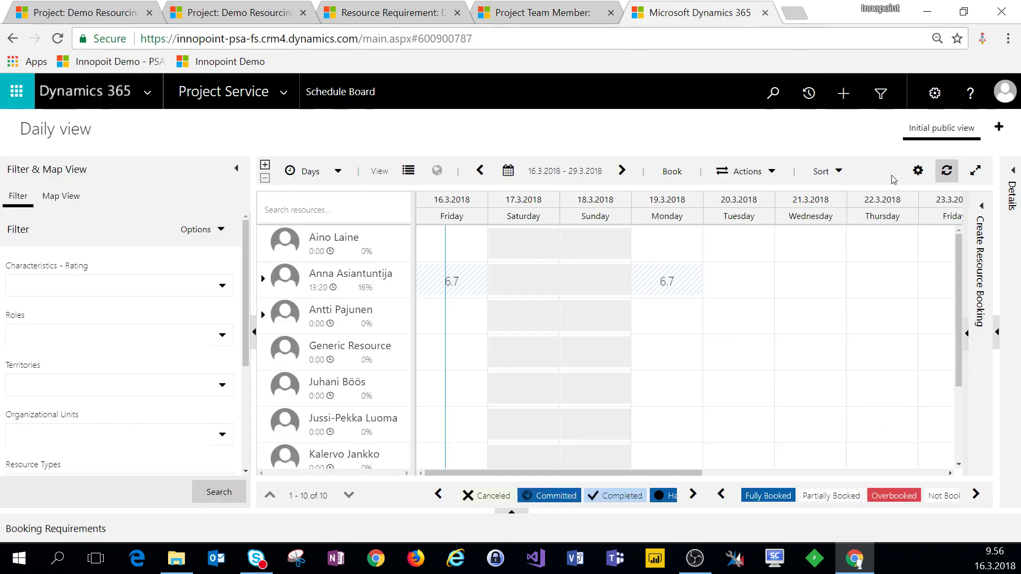
click(949, 172)
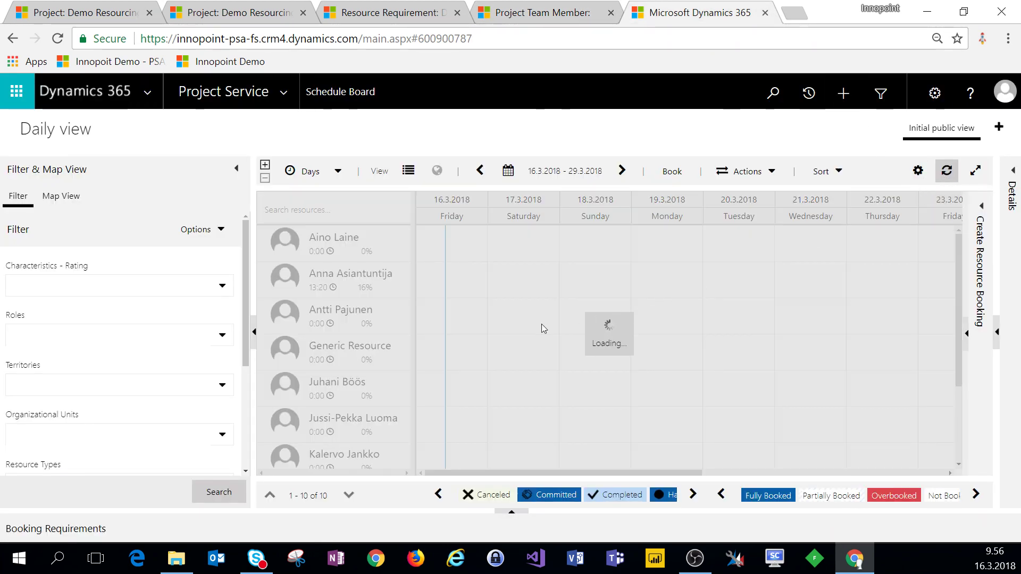
click(273, 322)
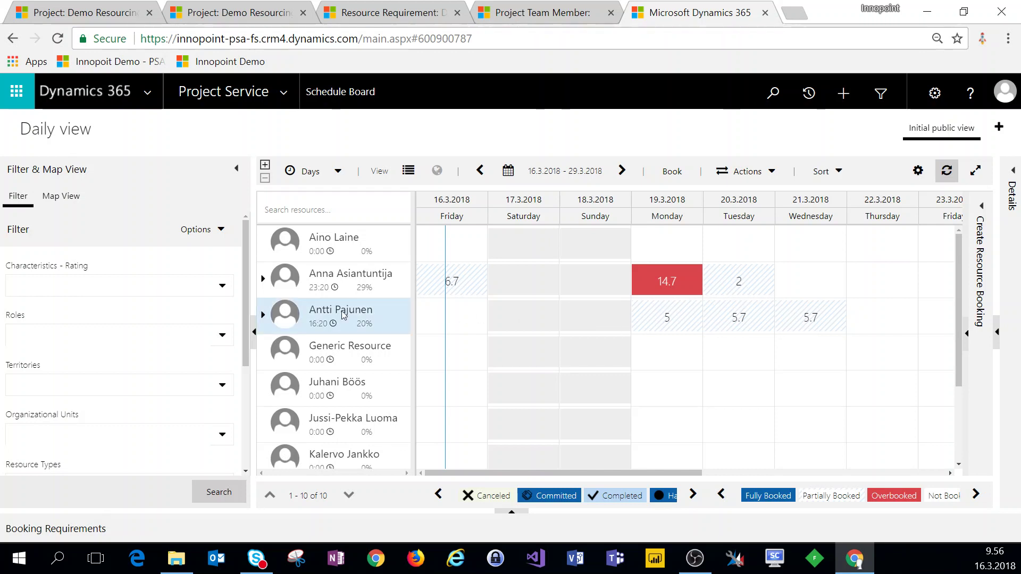
click(263, 315)
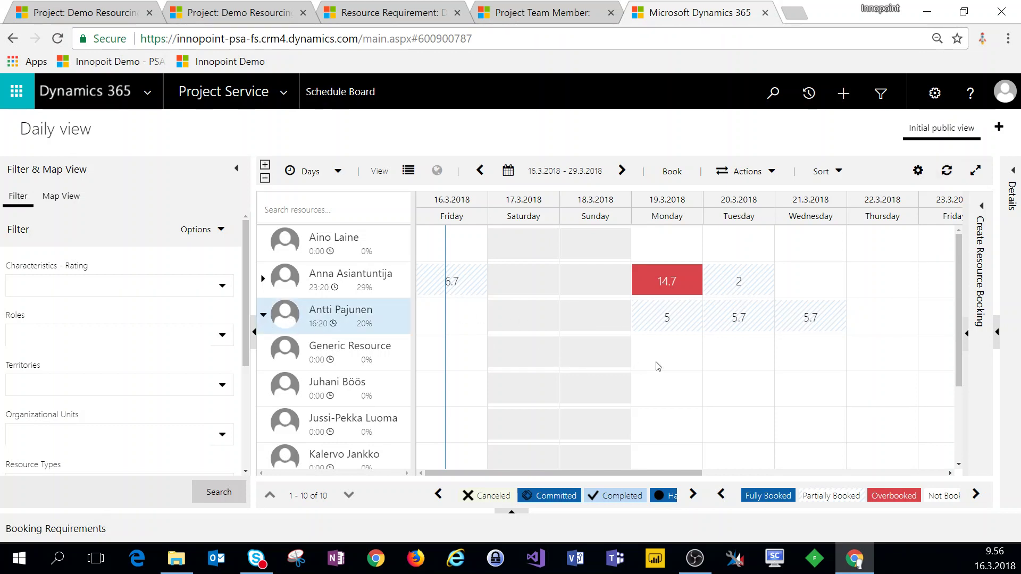
mouse_move(717, 390)
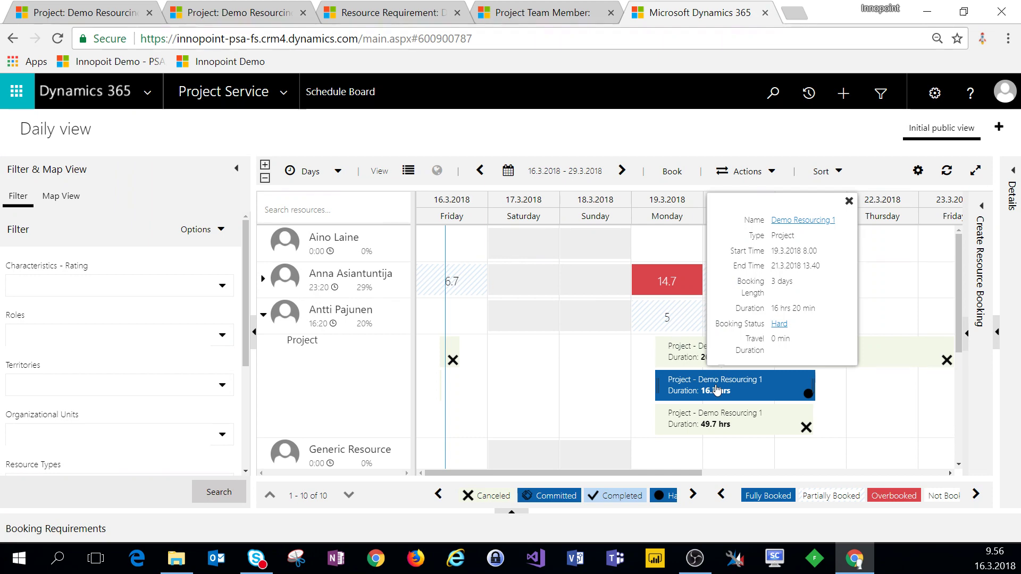
- Review the work breakdown structure and the project's estimates grouped by role
click(120, 12)
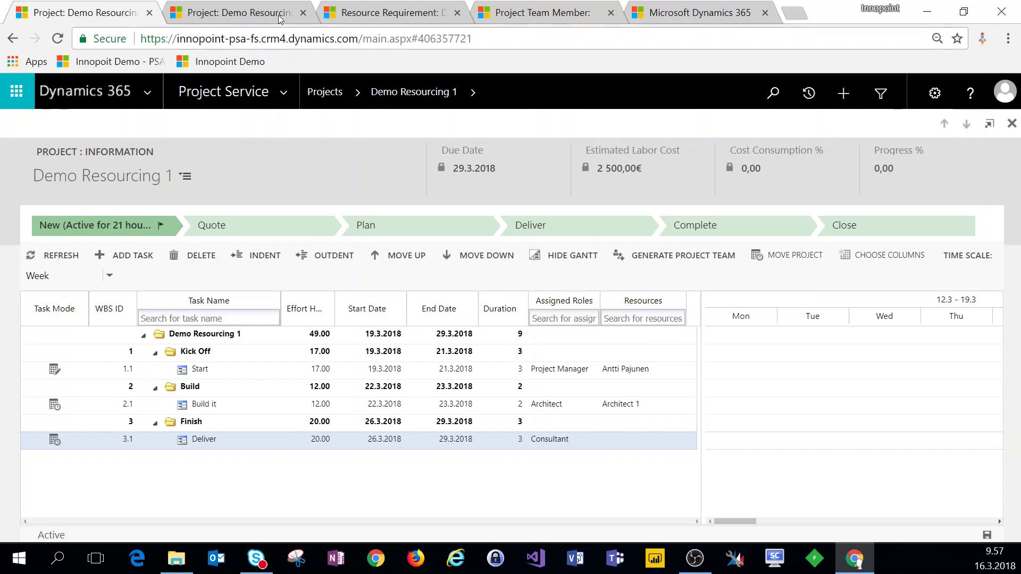
click(260, 14)
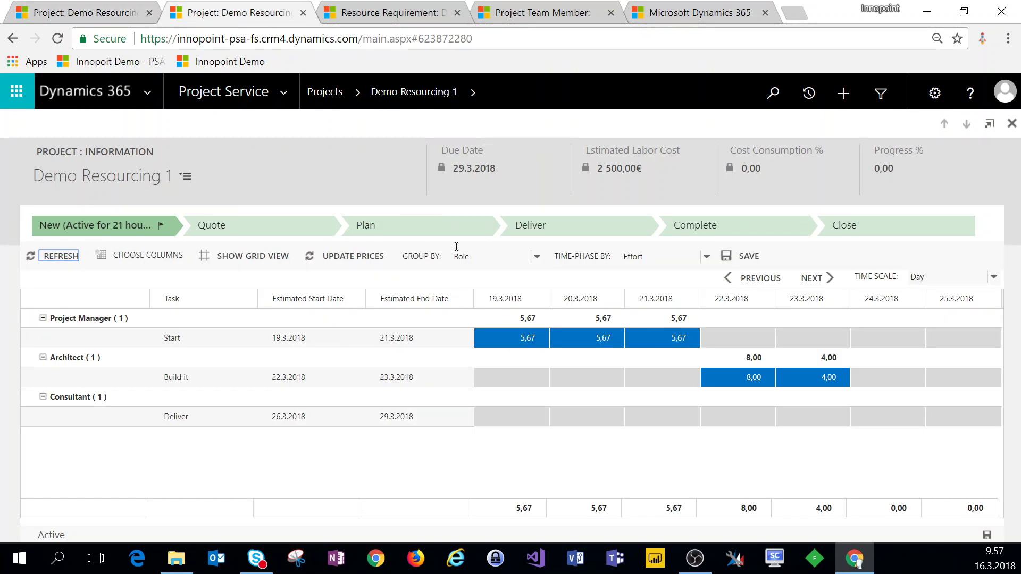